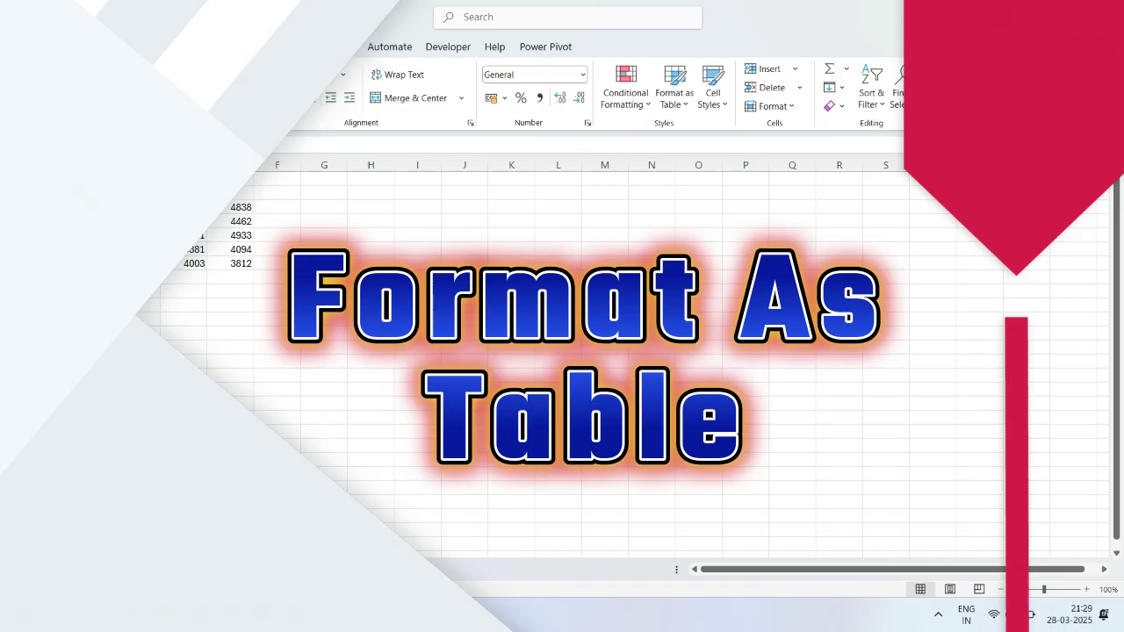
click(117, 239)
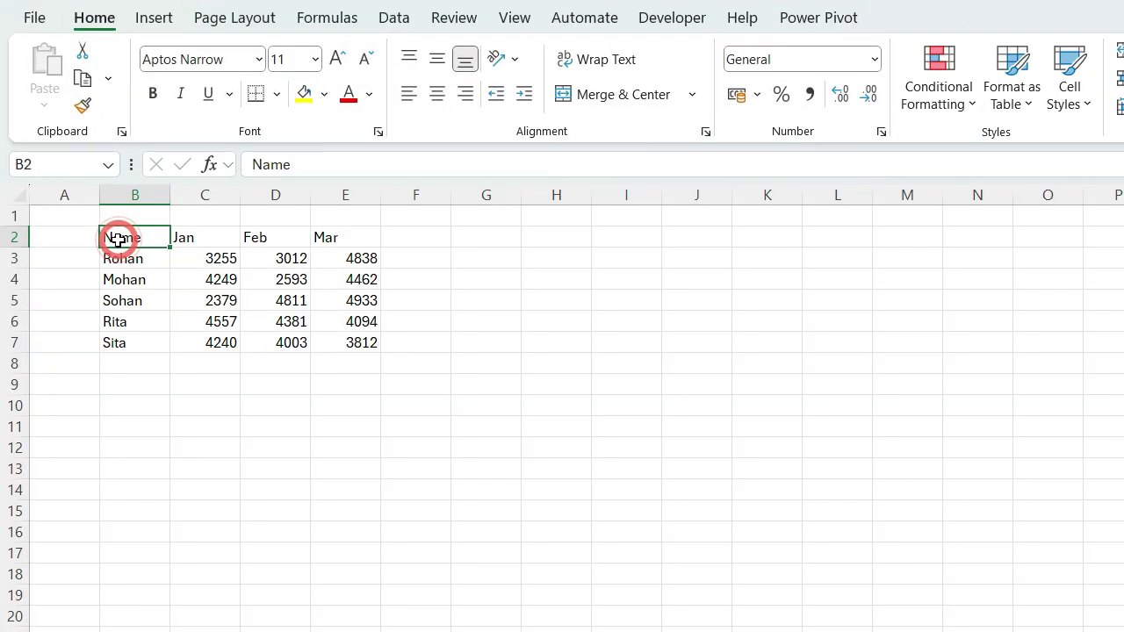
drag(117, 240, 386, 356)
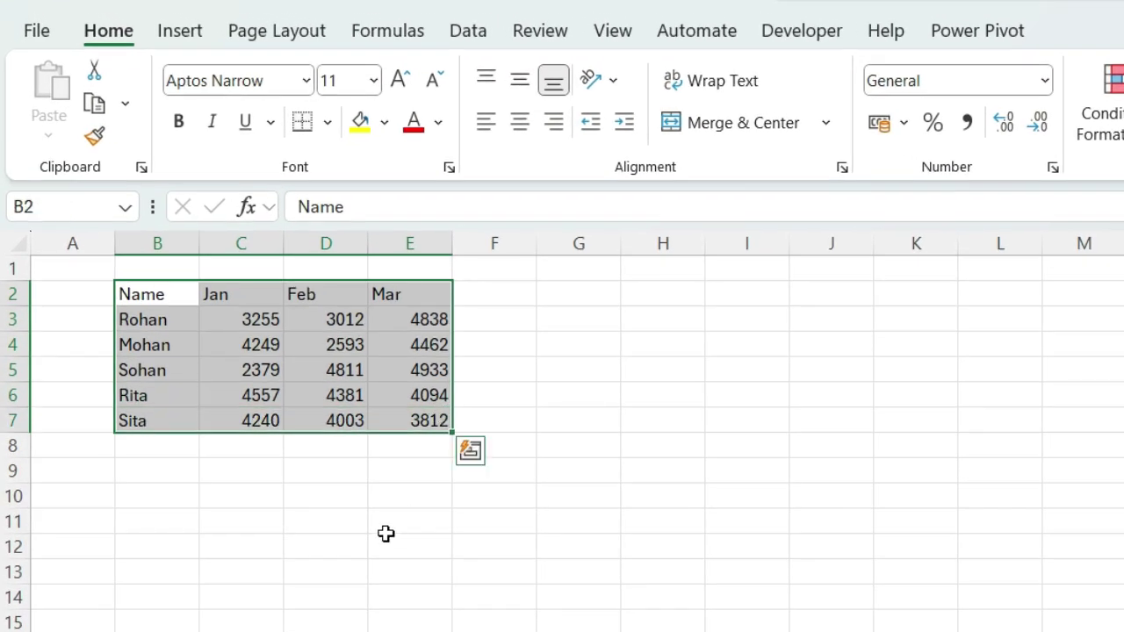
click(338, 452)
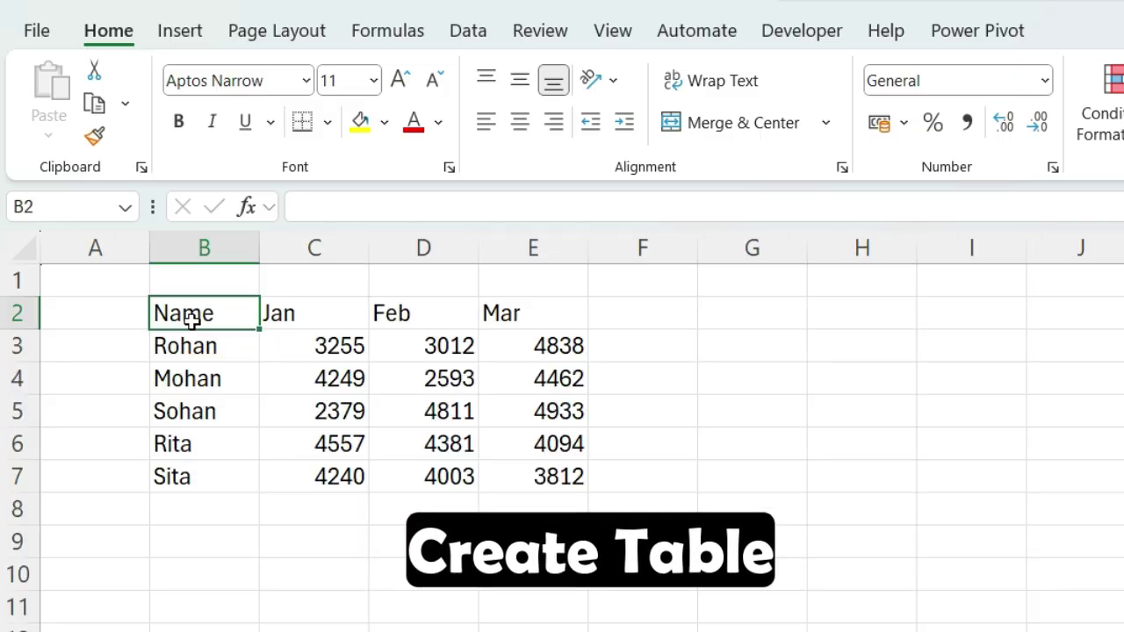
Step: Format the range B2:E7 as a table with headers, using the blue banded style from the first Medium row
drag(188, 319, 522, 469)
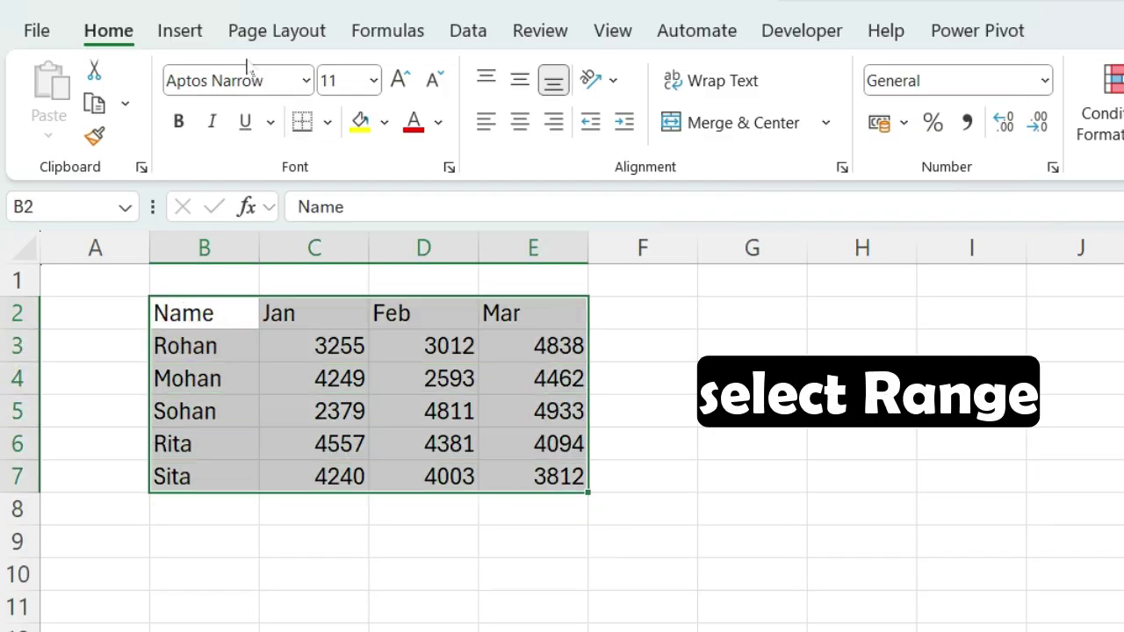
click(104, 33)
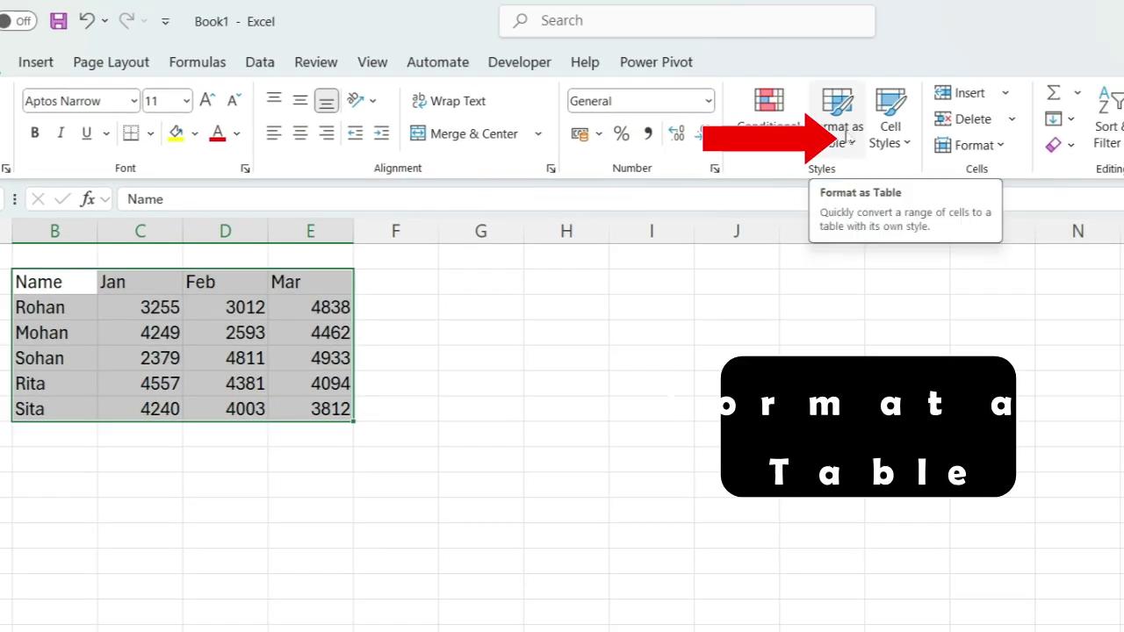
click(848, 141)
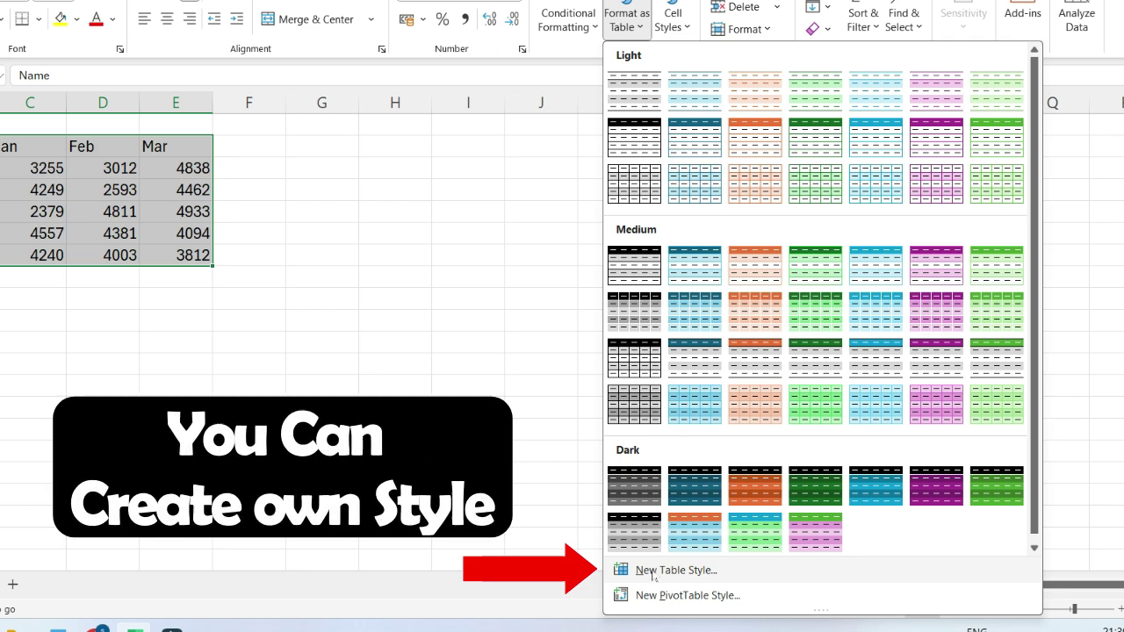
click(693, 277)
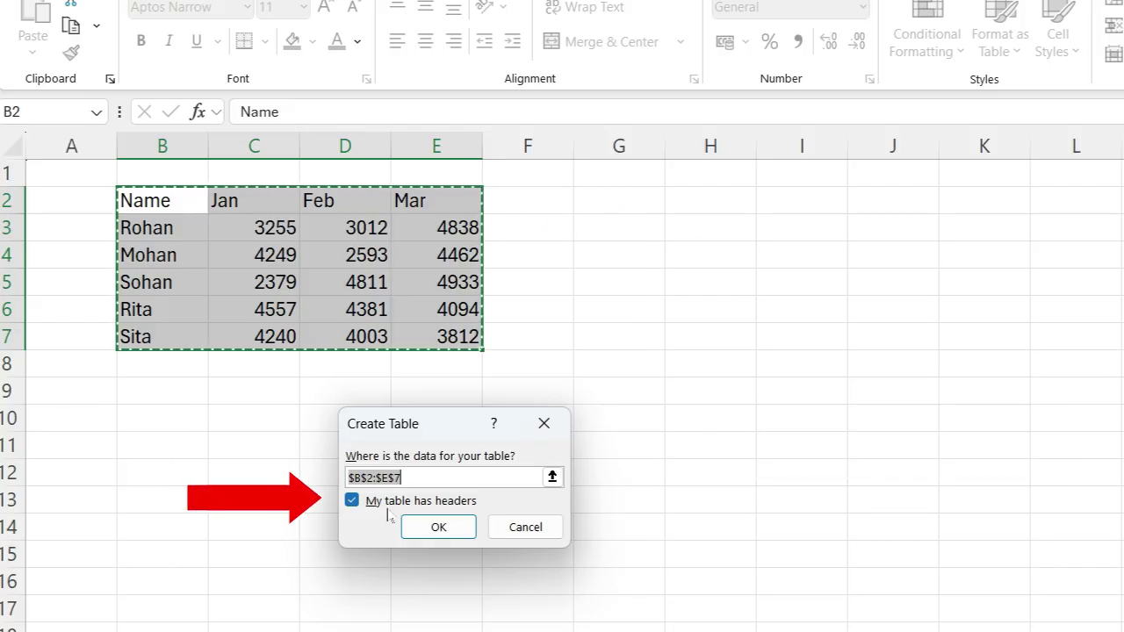
click(423, 527)
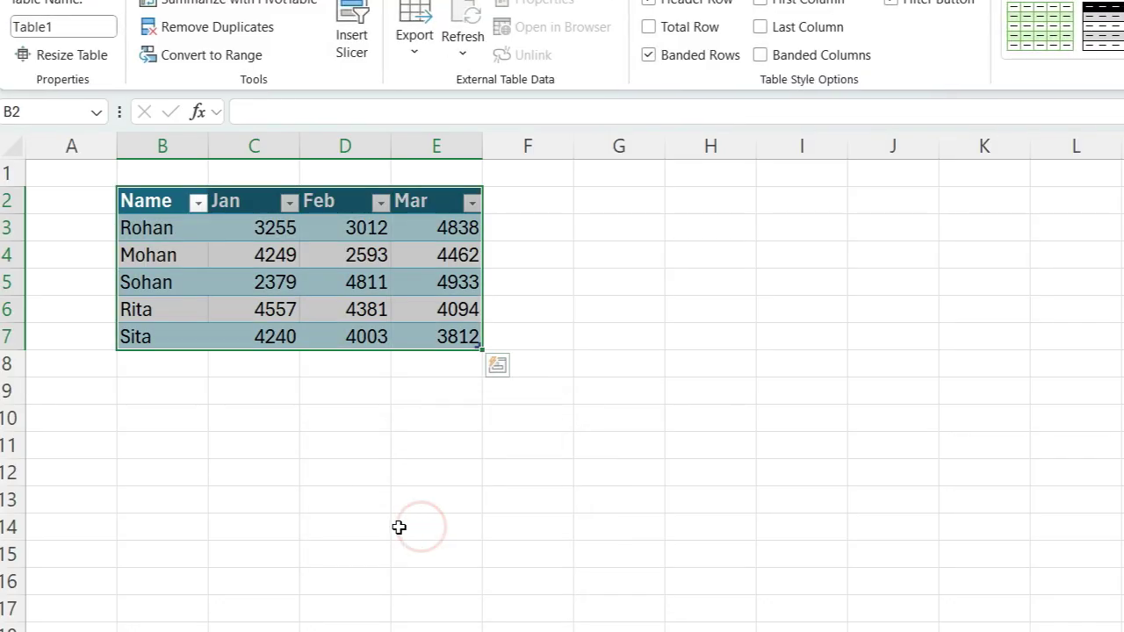
click(327, 464)
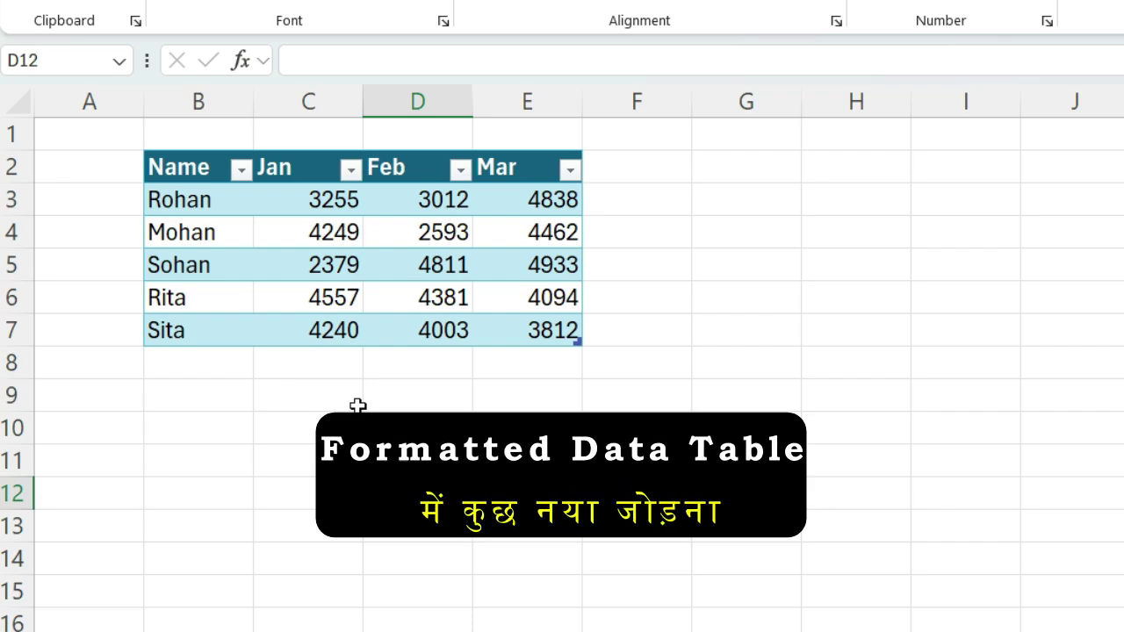
Step: Add a new column headed Apr to the table in cell F2
click(630, 165)
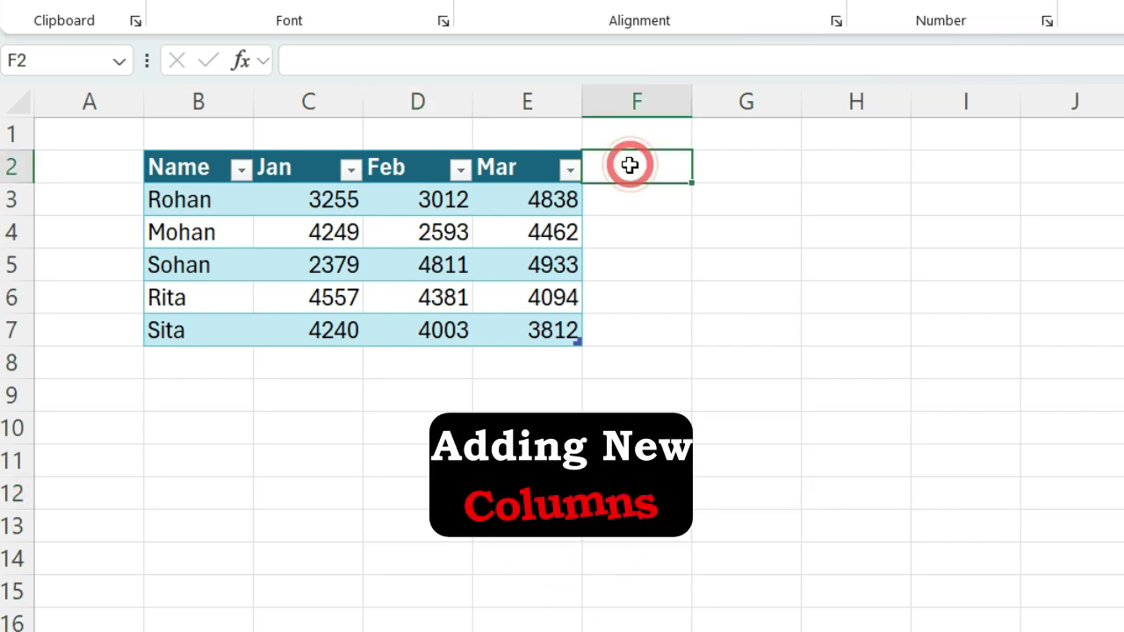
text(Apr)
key(Return)
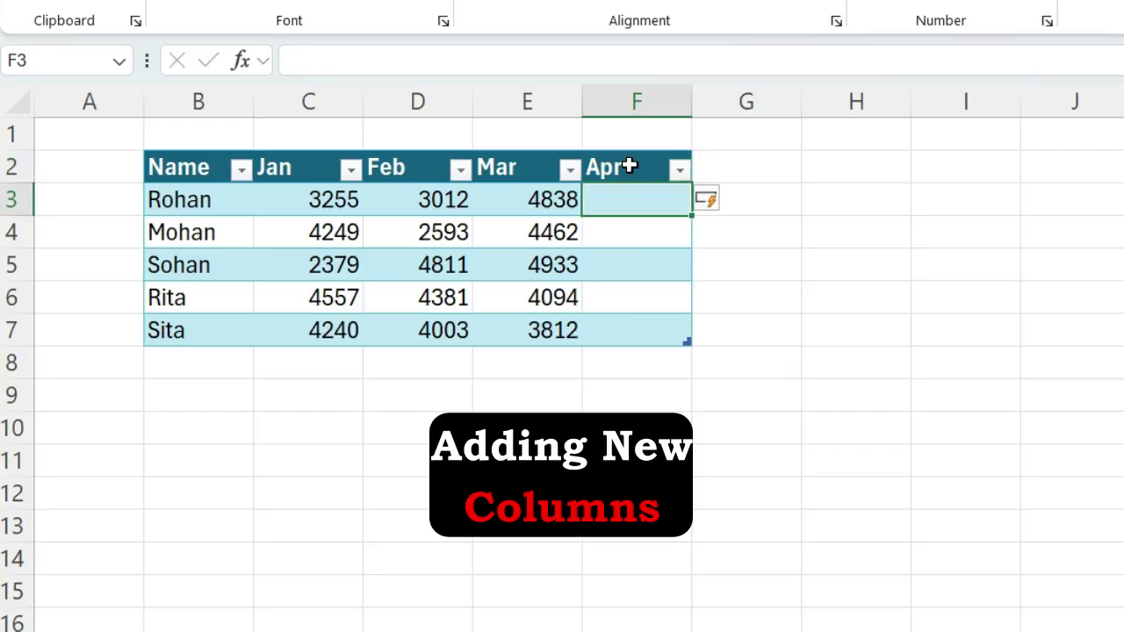
Step: Fill the Apr column in F3:F7 with 232323, 32323, 323232, 23232 and 2323
double_click(615, 193)
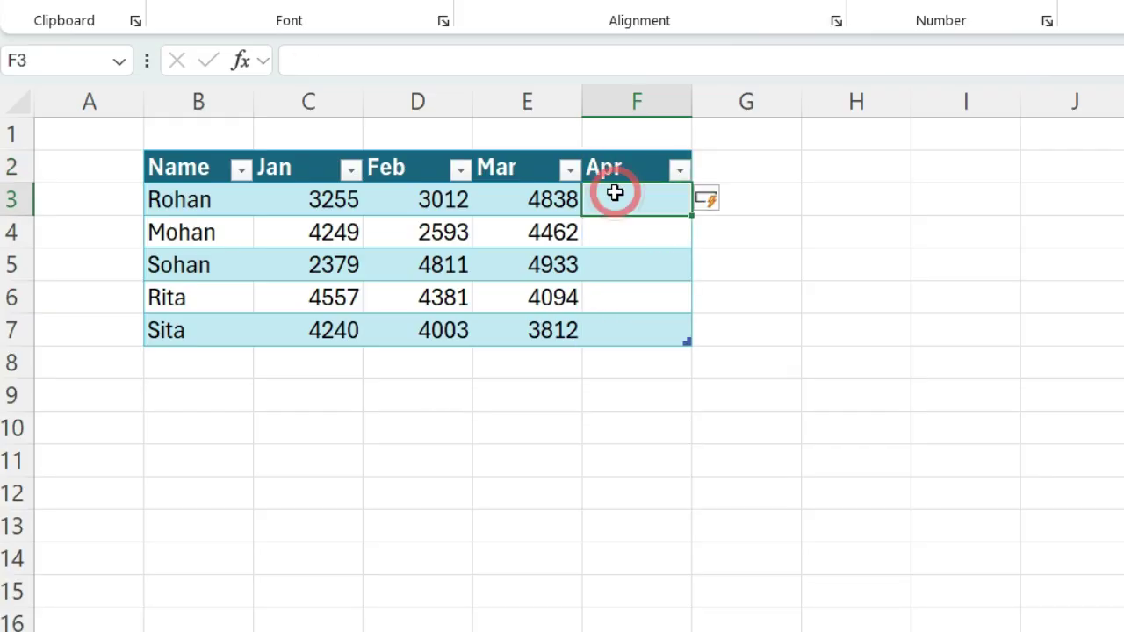
text(232323)
click(606, 232)
text(32)
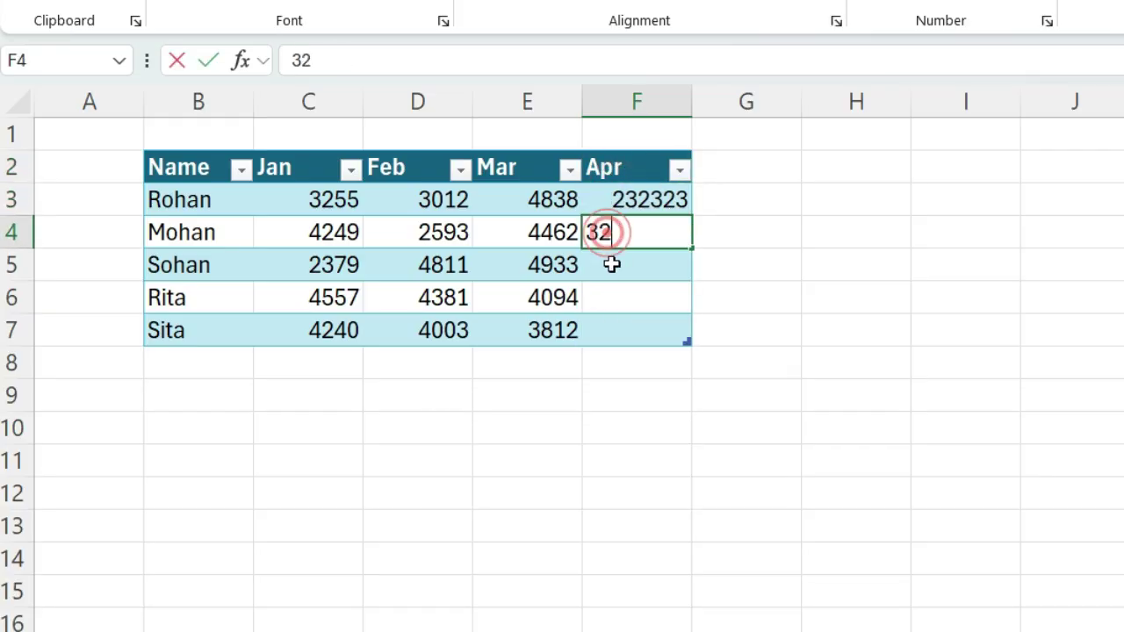
text(323)
click(612, 263)
text(323232)
click(612, 292)
text(23)
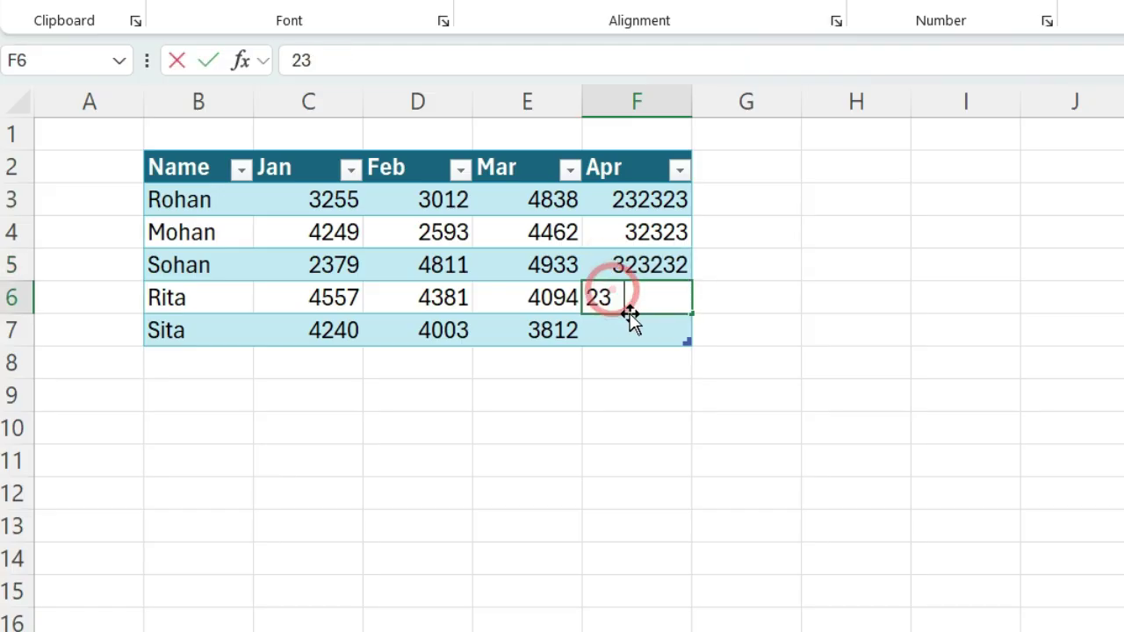
text(232)
click(605, 323)
text(2323)
click(600, 362)
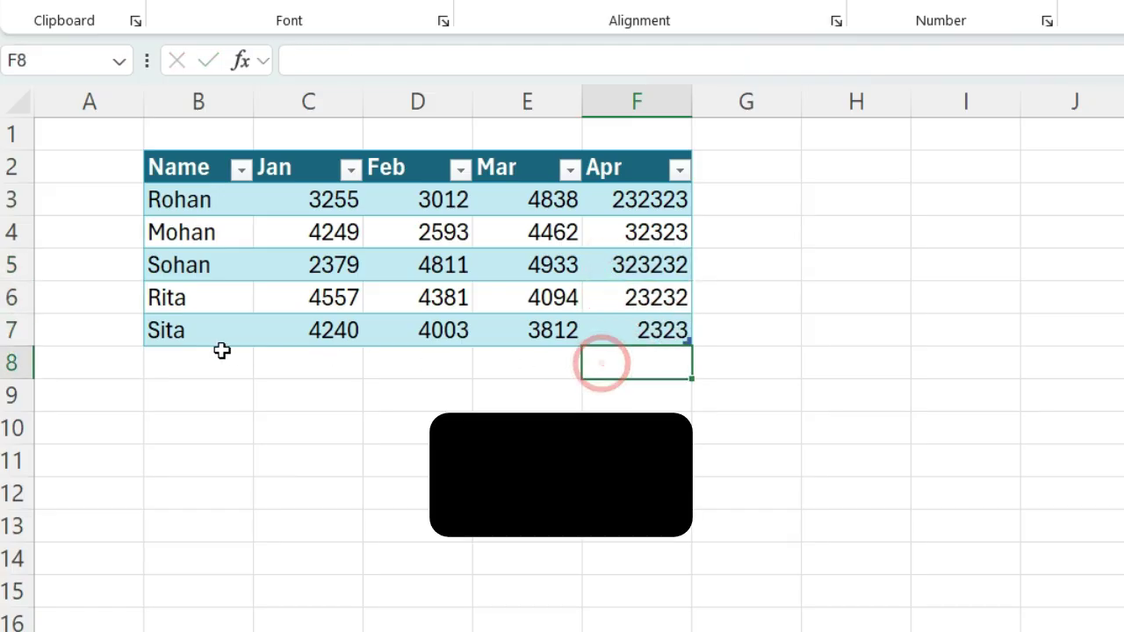
Step: Add a new row under the table by entering another person's name in cell B8
click(180, 365)
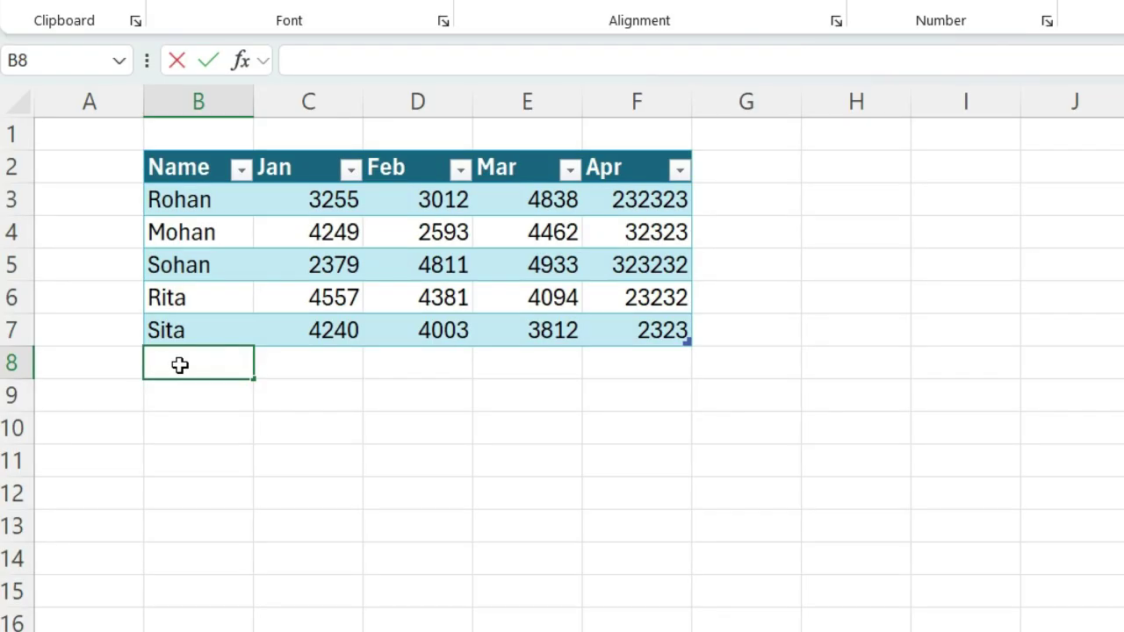
text(Mita)
key(Return)
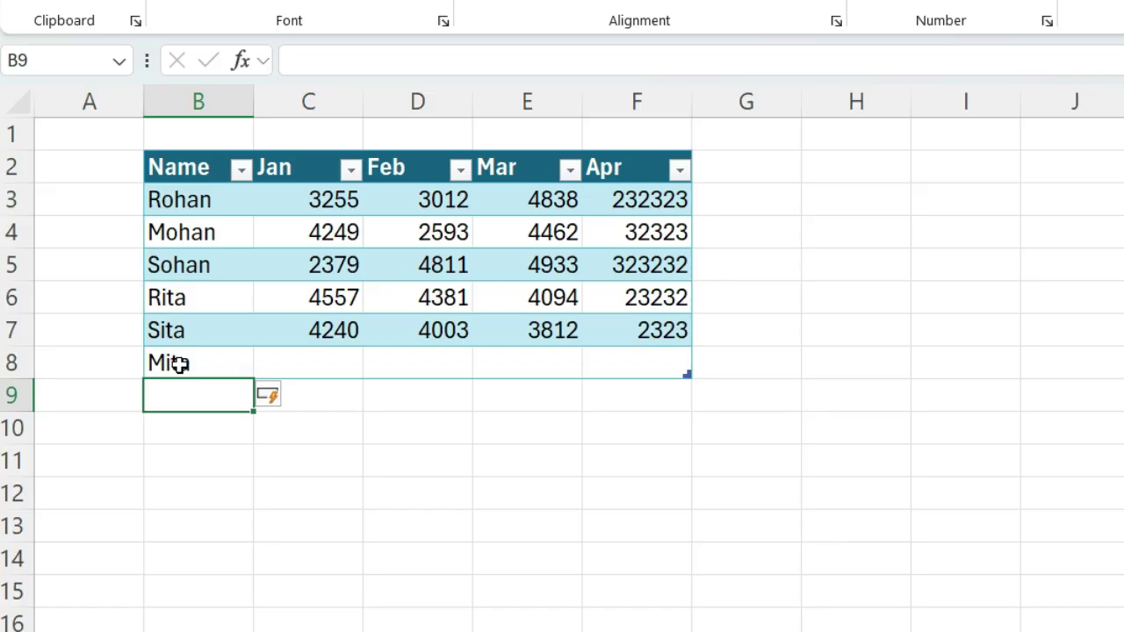
Step: Fill the new row's Jan to Apr cells, C8:F8, with 343434, 4343, 434 and 4343
click(285, 363)
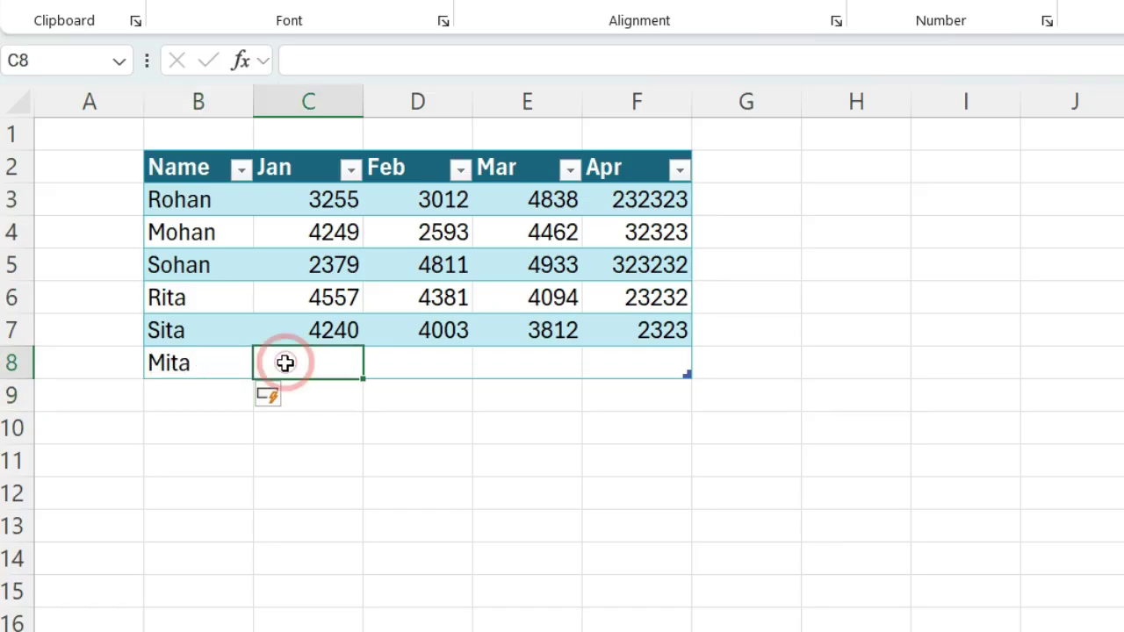
text(343434)
click(398, 366)
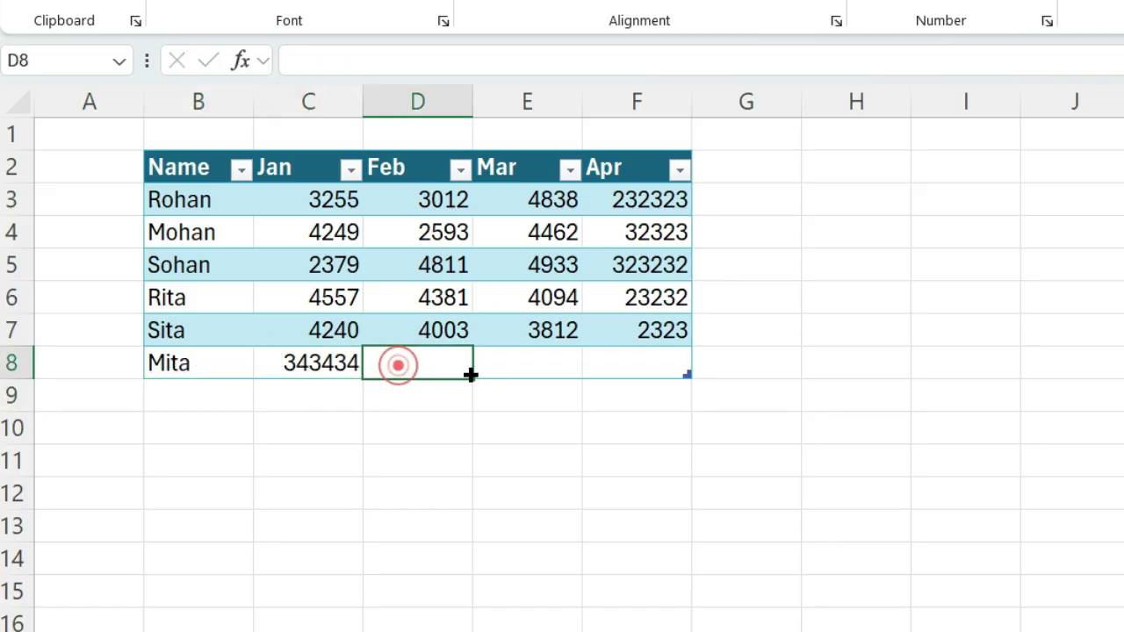
text(4343)
click(522, 369)
text(434)
click(619, 368)
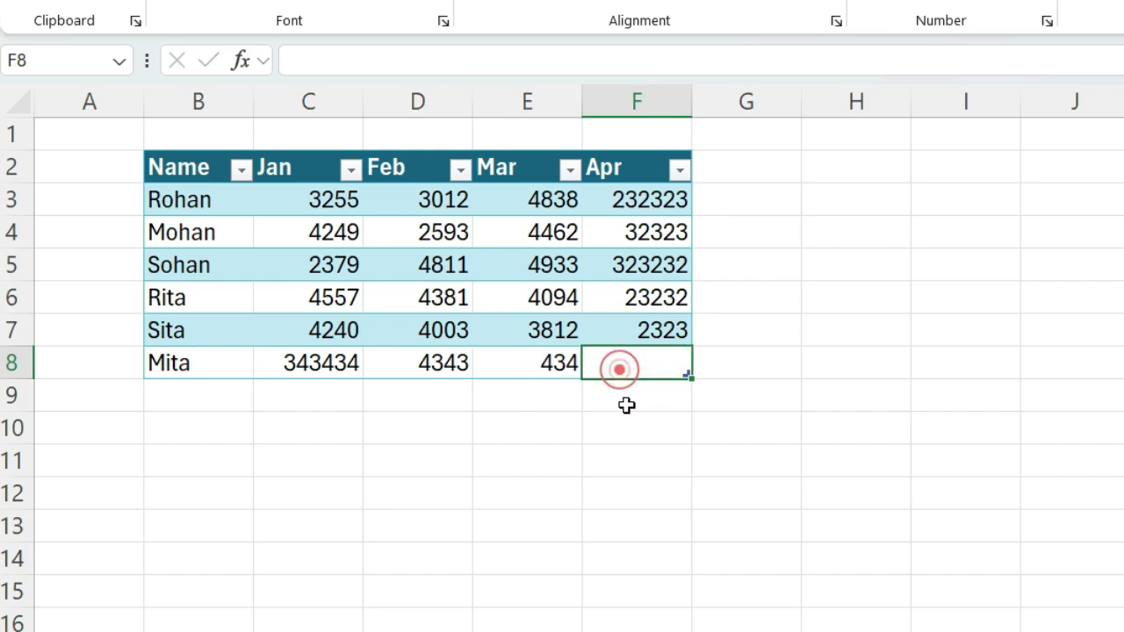
text(4343)
click(631, 439)
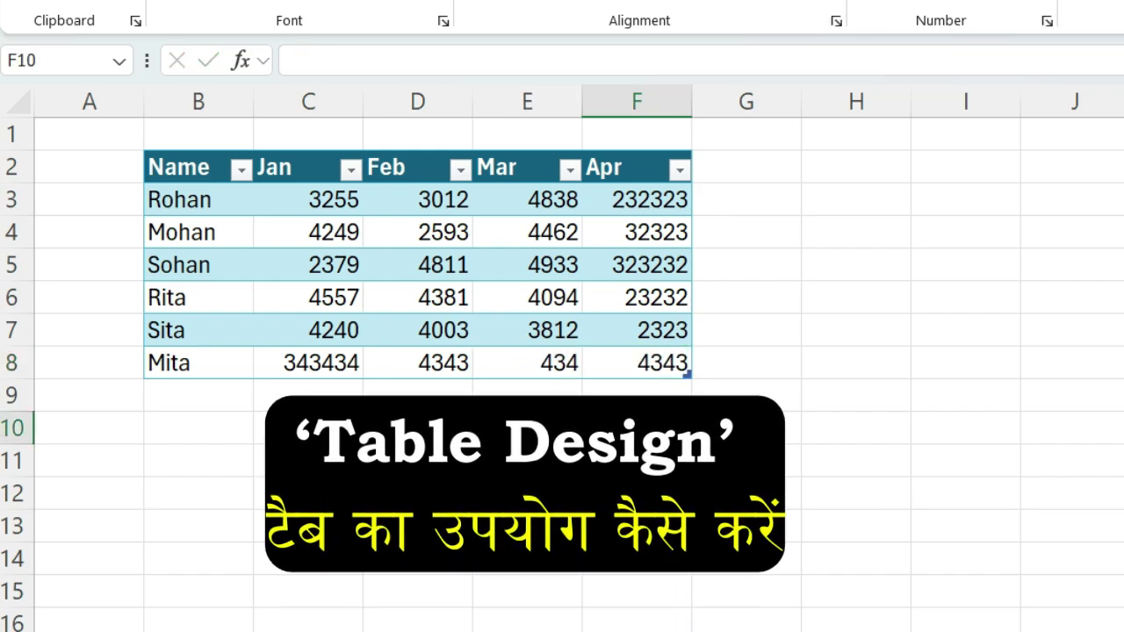
Step: Apply the light green banded style from the first Medium row to the table
click(594, 206)
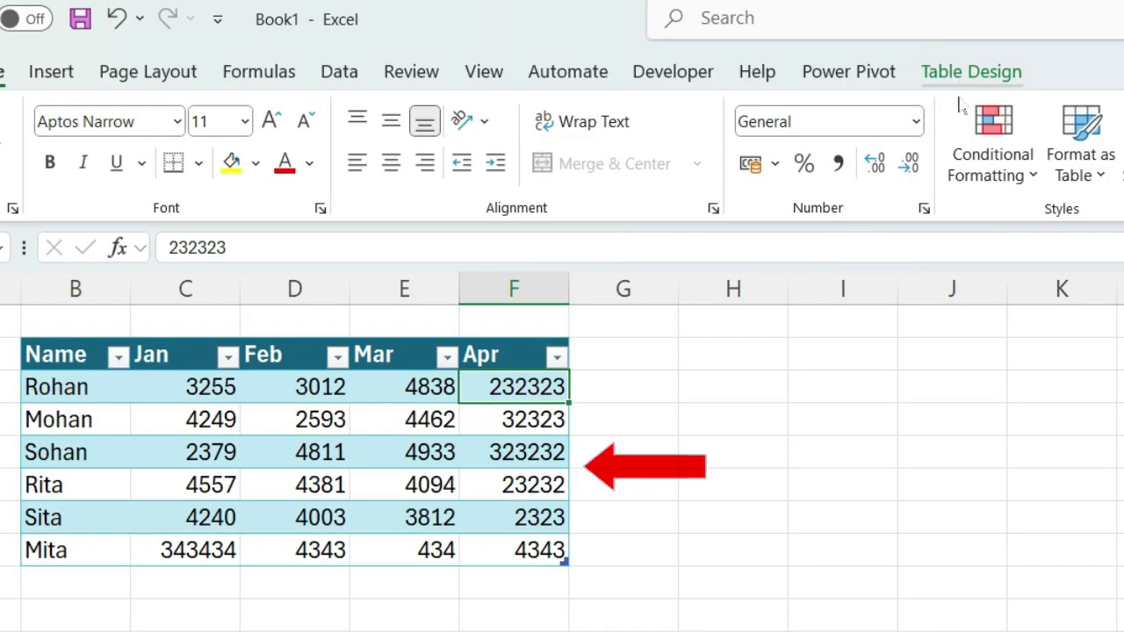
click(644, 536)
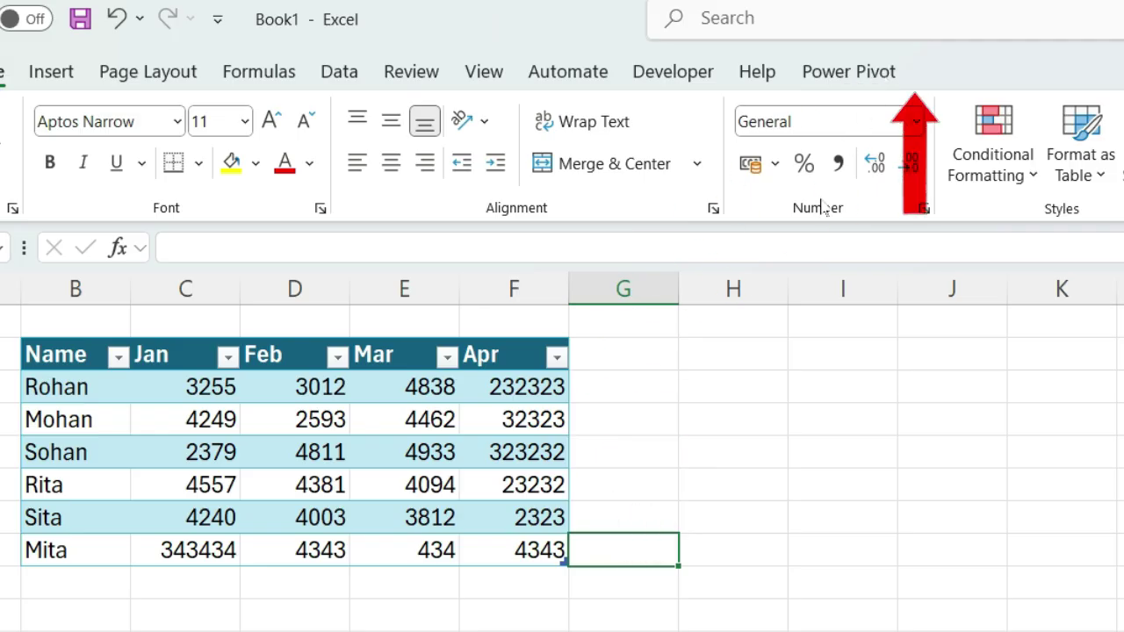
click(398, 428)
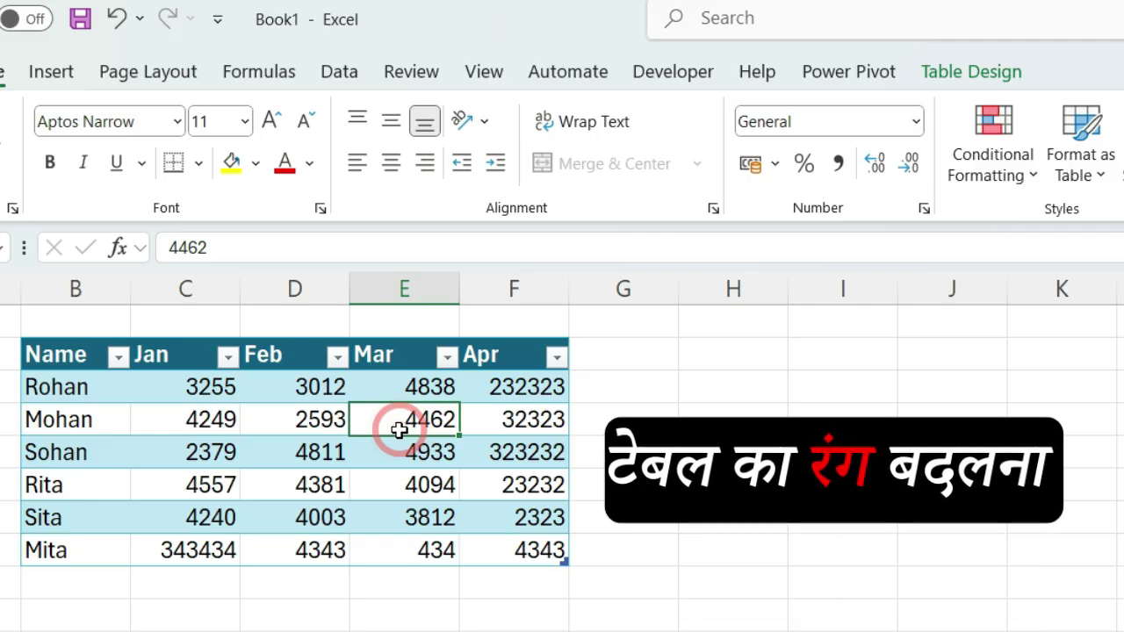
click(952, 72)
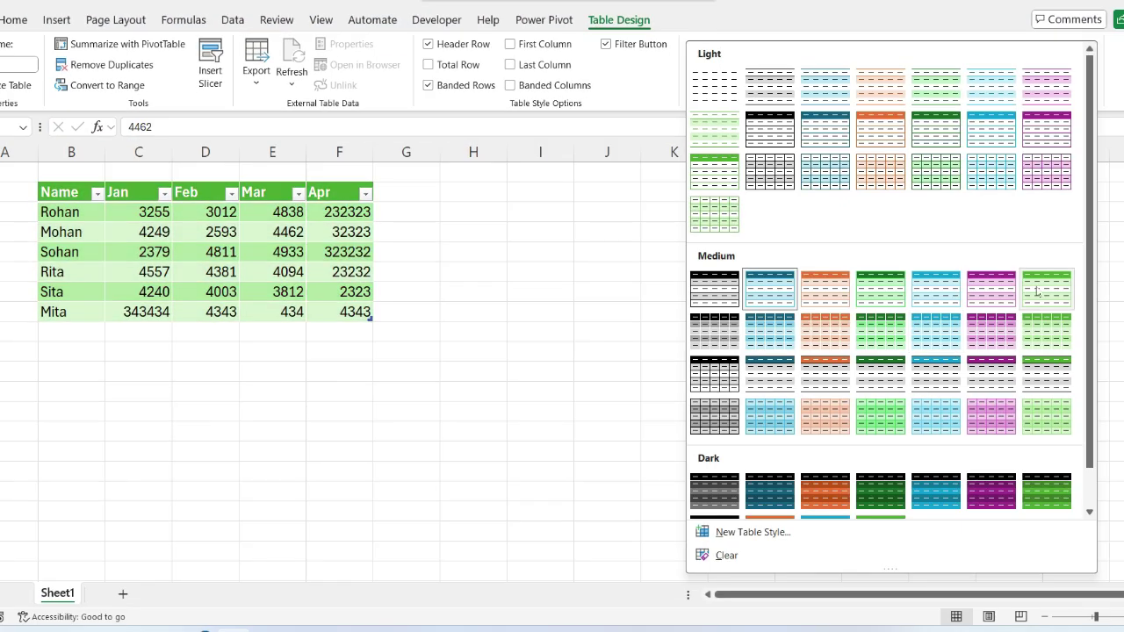
click(1041, 289)
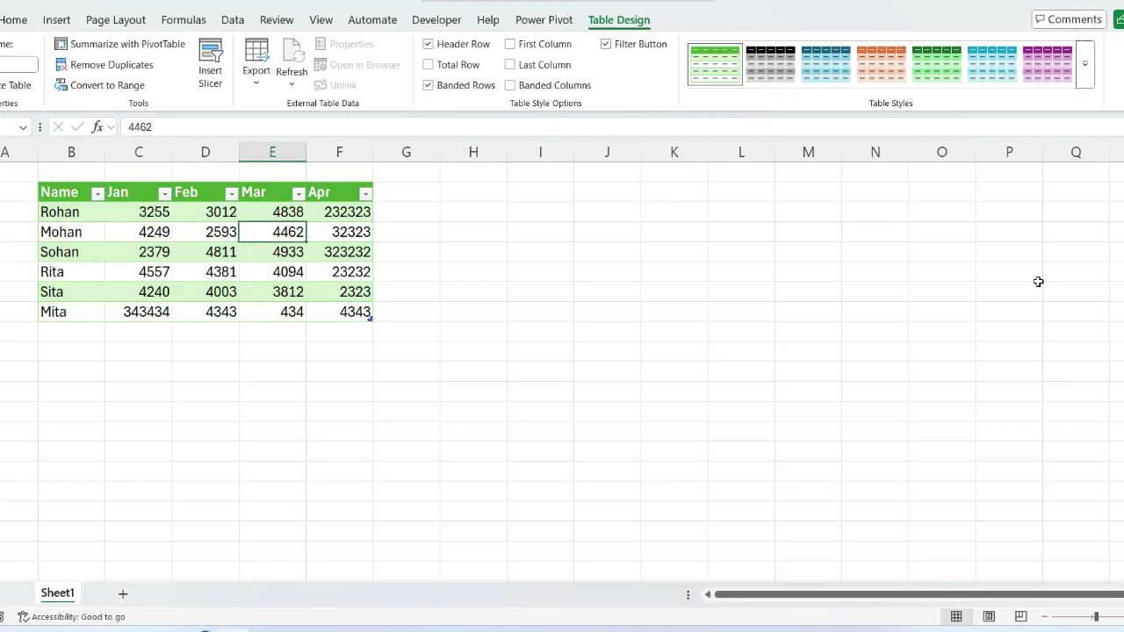
Step: Change the table style to the dark blue banded one from the first Medium row
click(1086, 84)
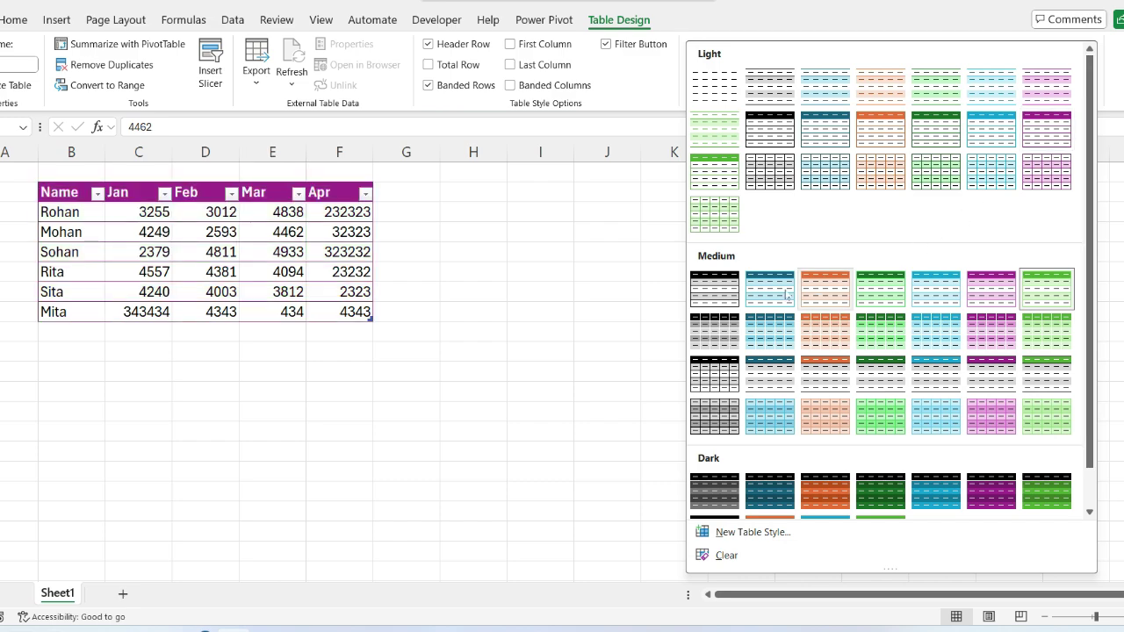
click(775, 290)
click(646, 295)
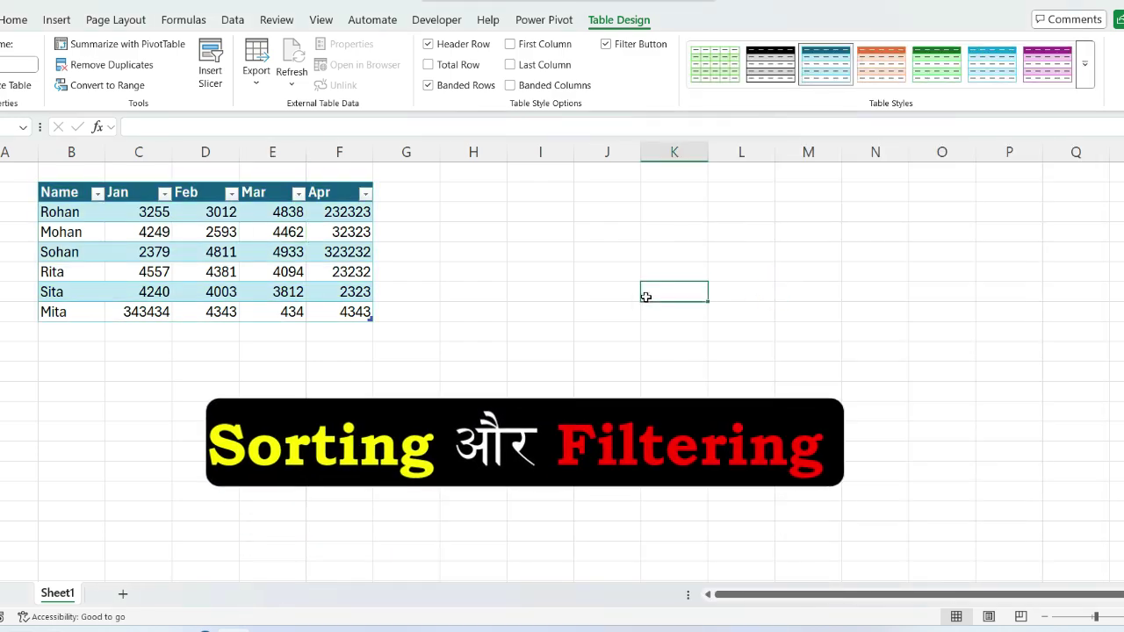
click(252, 386)
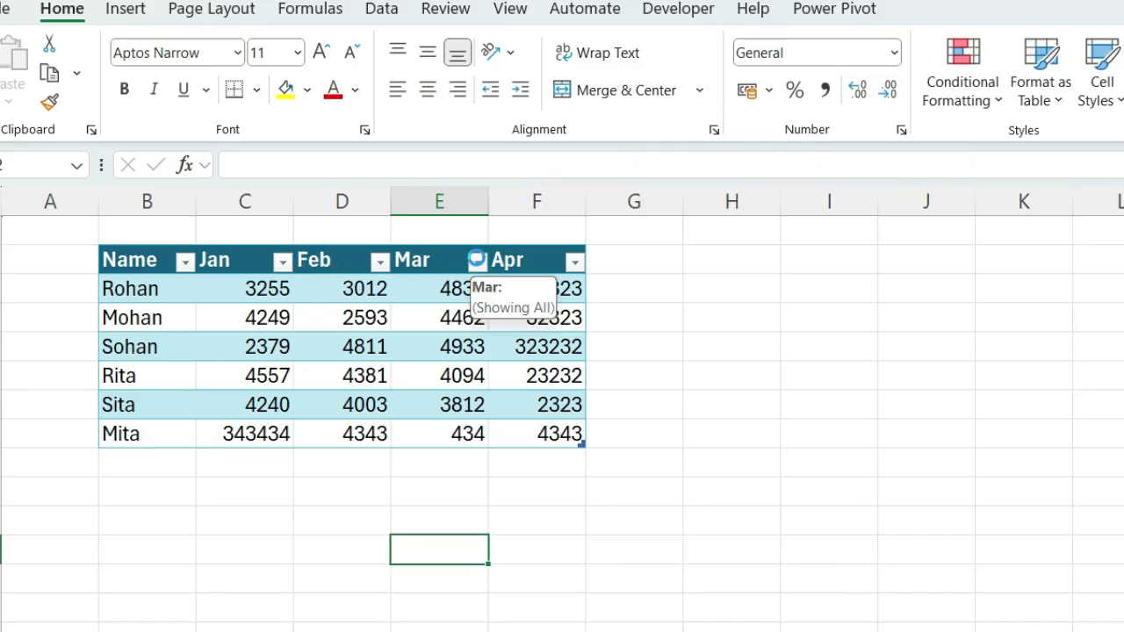
click(477, 263)
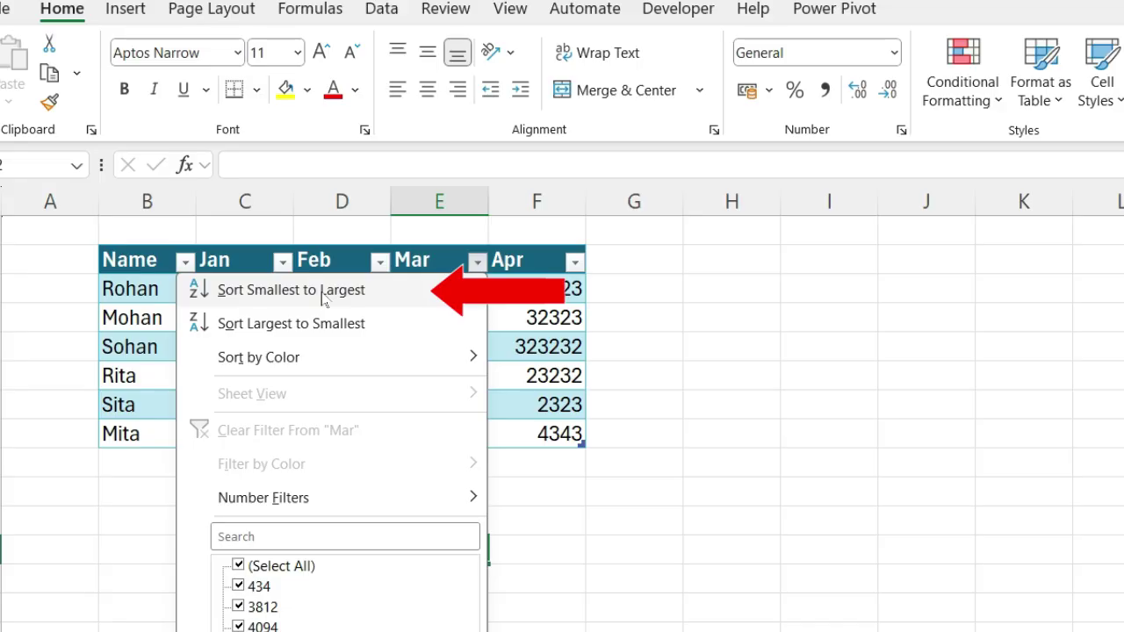
click(175, 266)
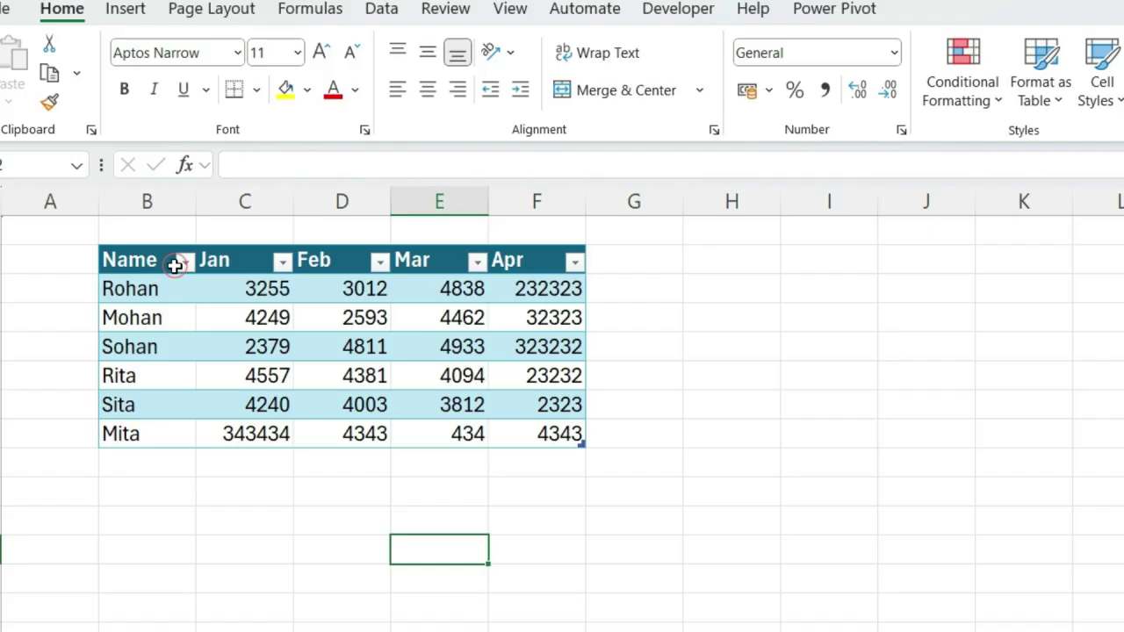
Step: Filter the table by the Name column so that only the person in row 4 is shown
click(185, 262)
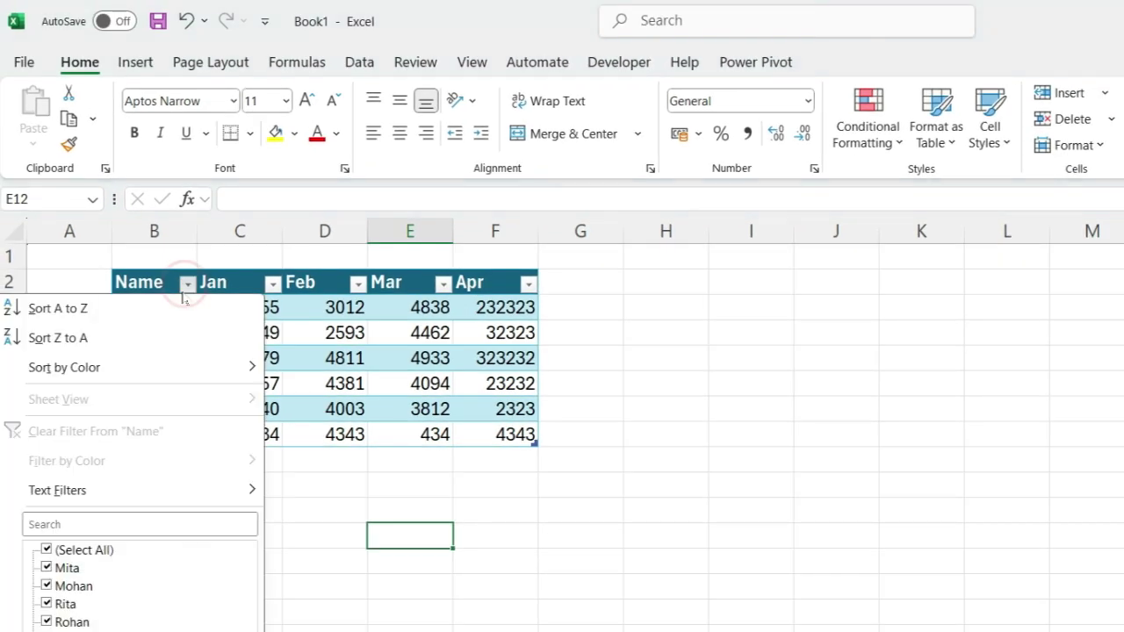
mouse_move(136, 485)
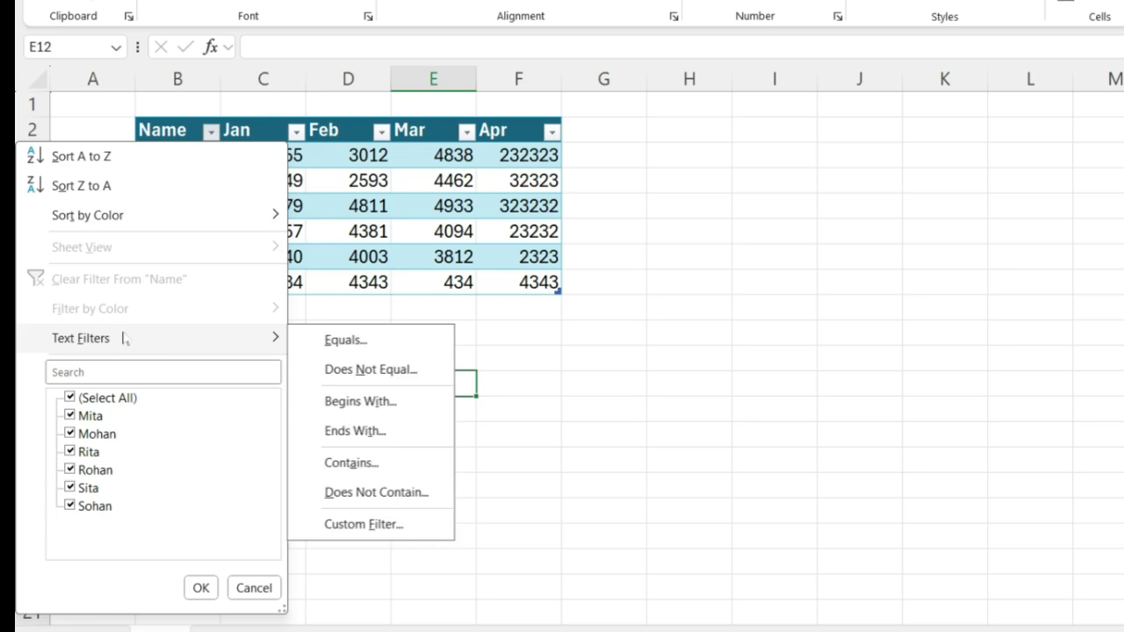
click(69, 397)
click(70, 433)
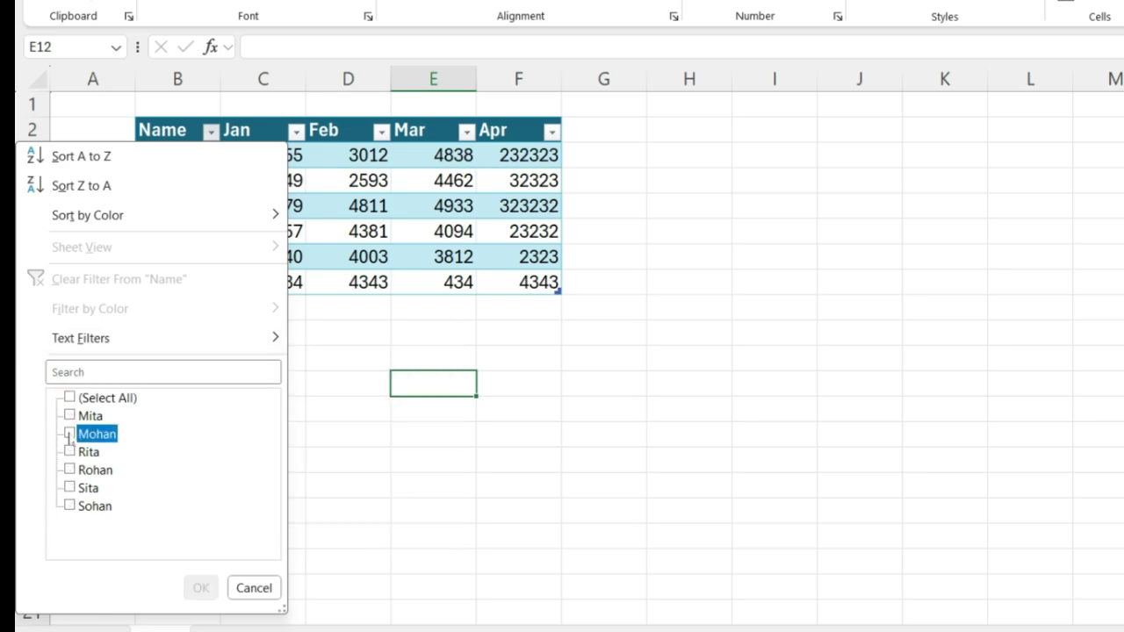
click(200, 588)
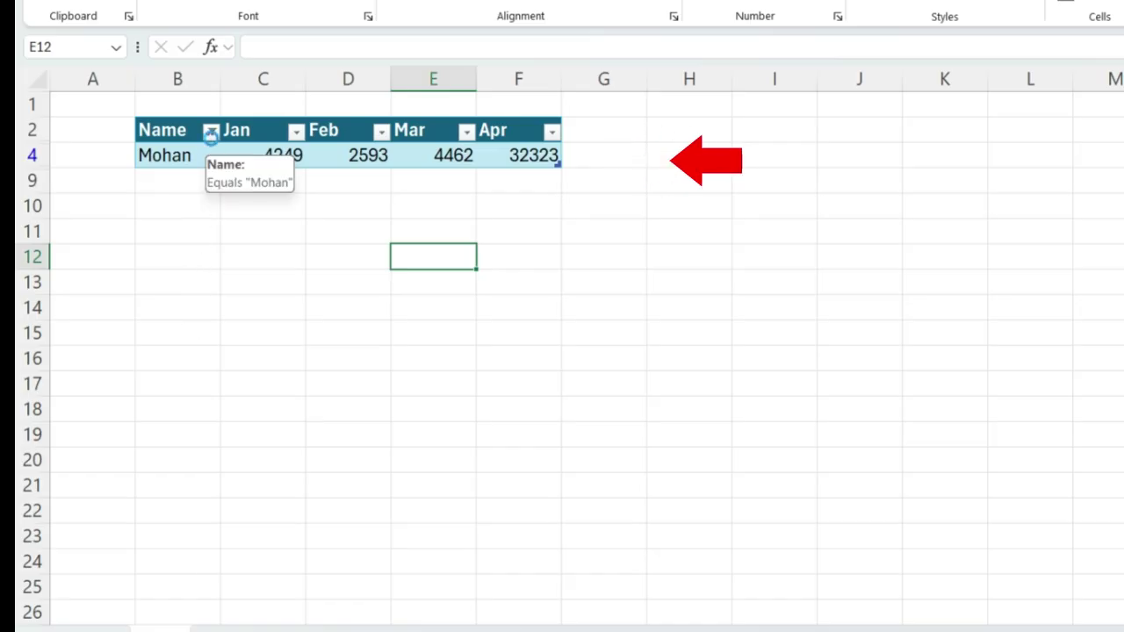
Step: Clear the filter from the Name column so that all table records are shown
click(211, 133)
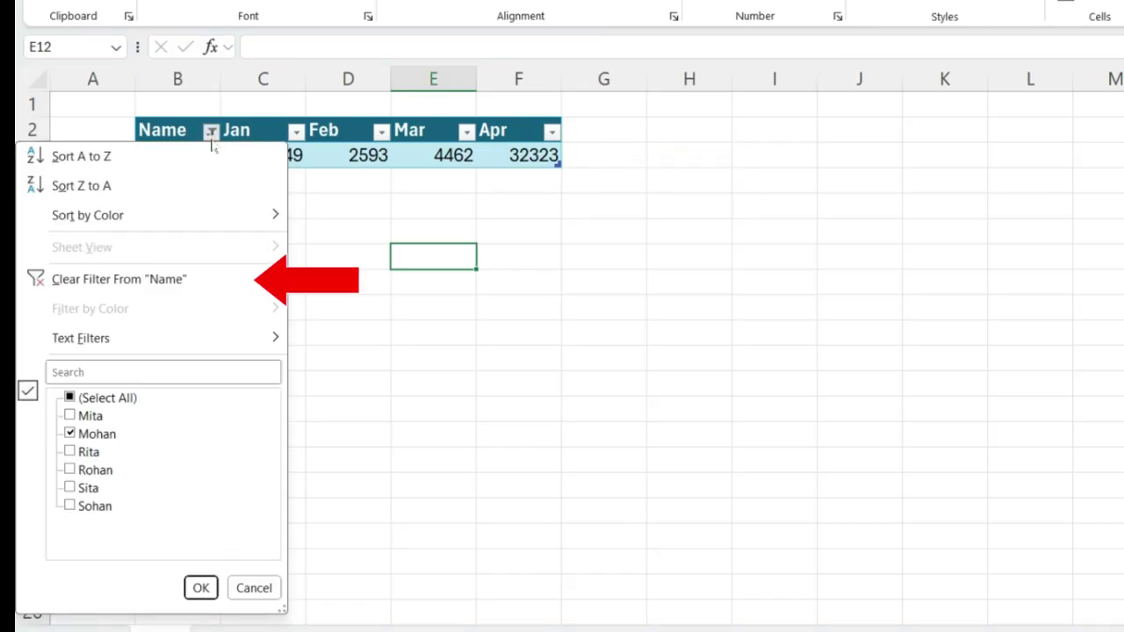
click(40, 281)
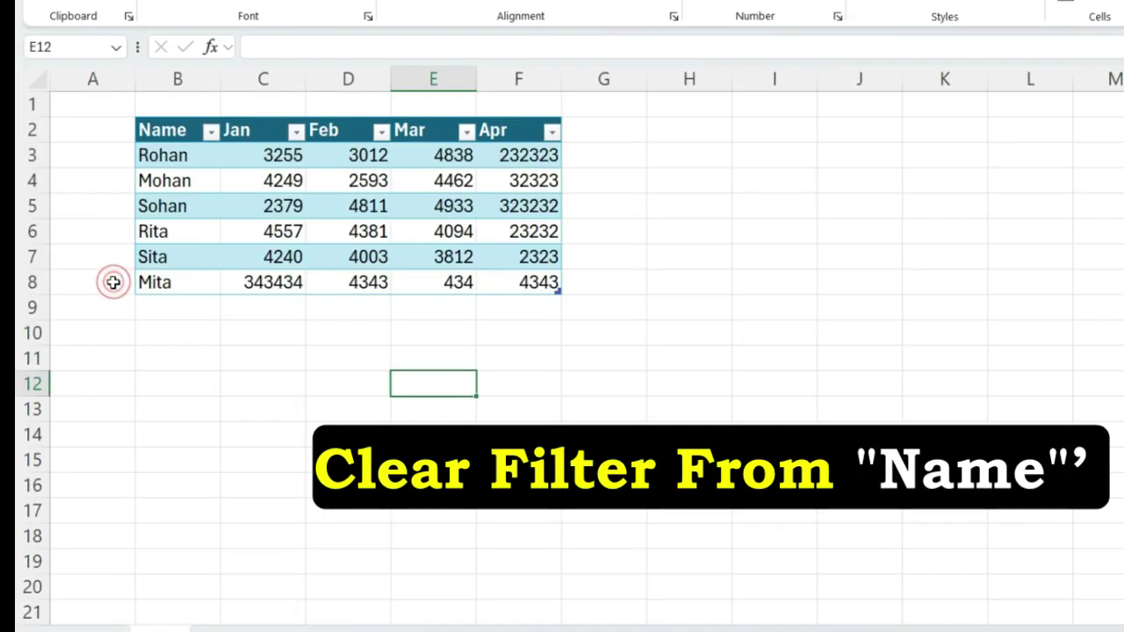
click(229, 334)
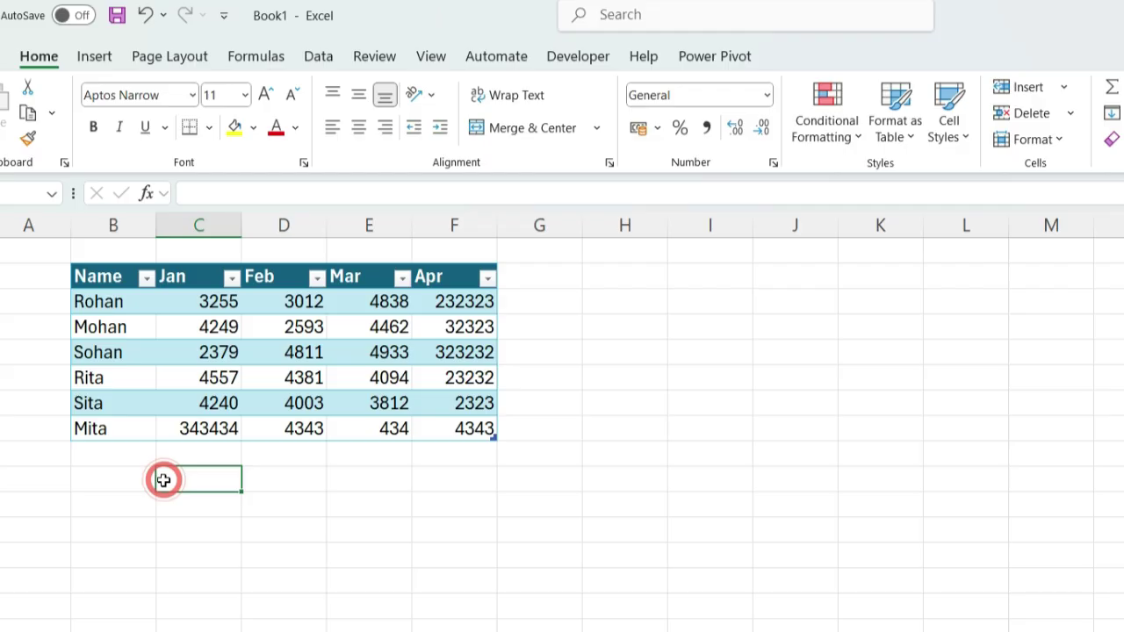
Step: Turn off the filter buttons in the table's header row
click(357, 265)
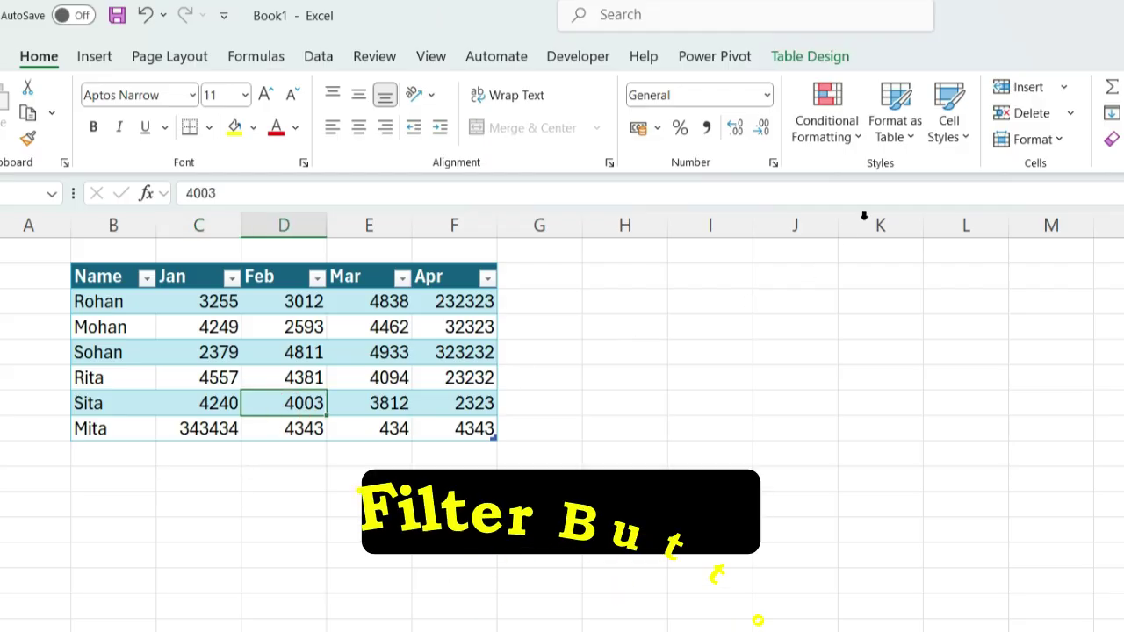
click(808, 58)
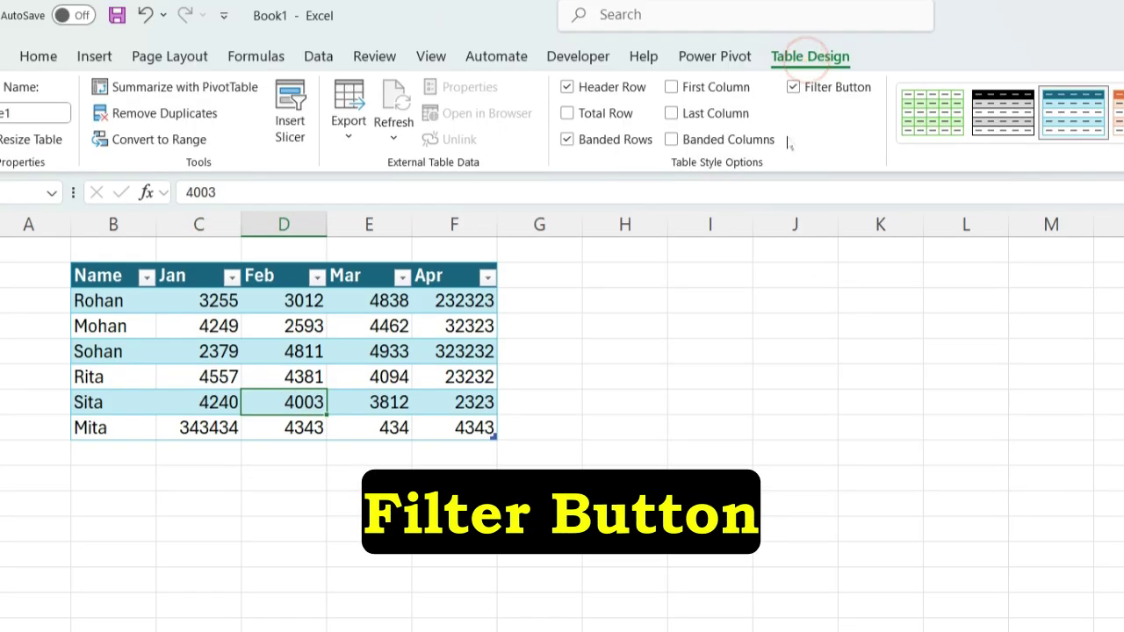
click(792, 88)
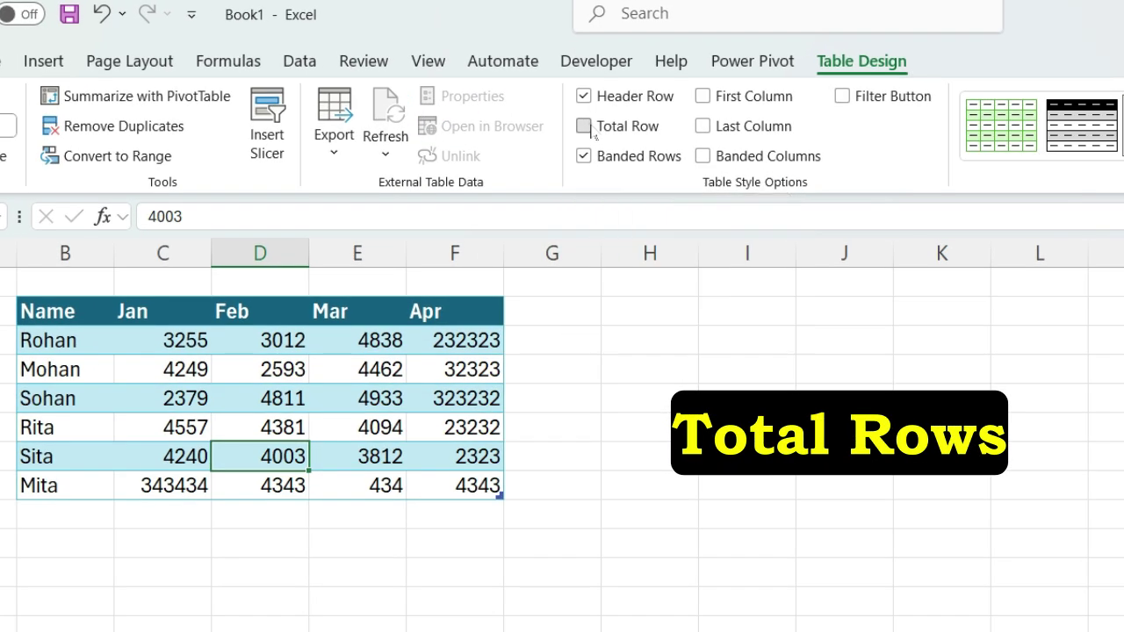
Step: Add a total row to the table and open the list of summary functions for its Apr cell
click(566, 114)
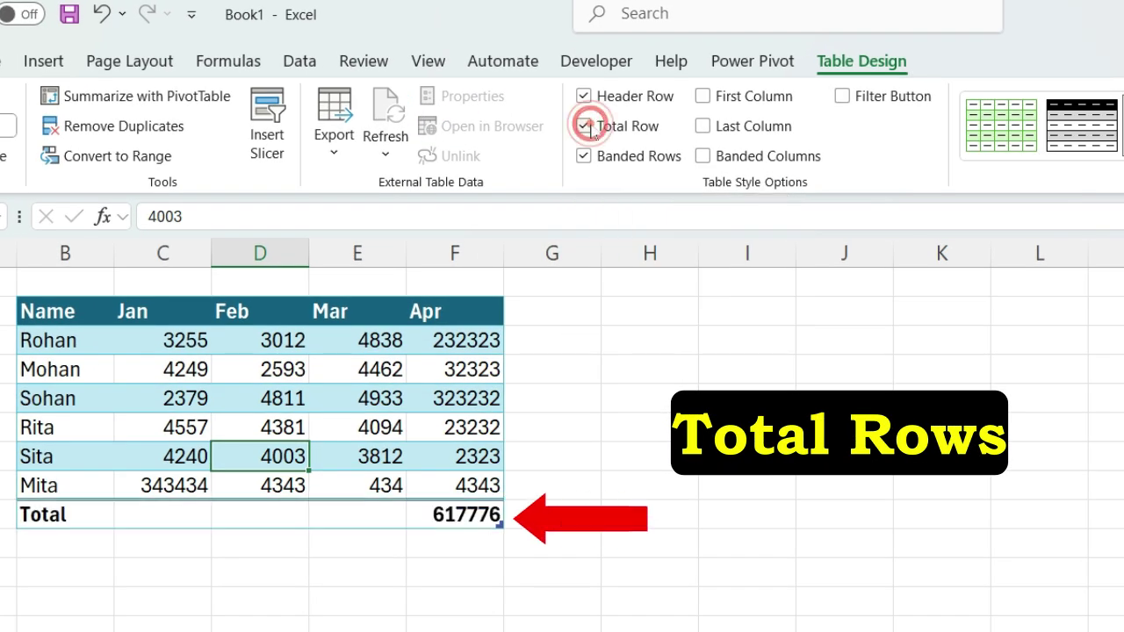
click(475, 520)
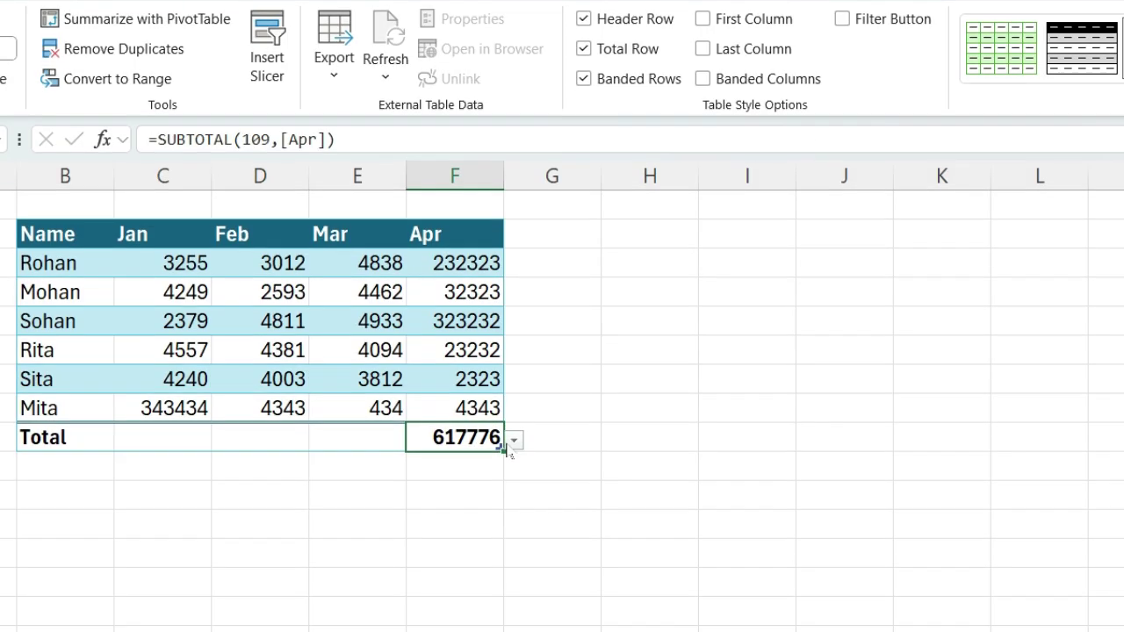
click(513, 520)
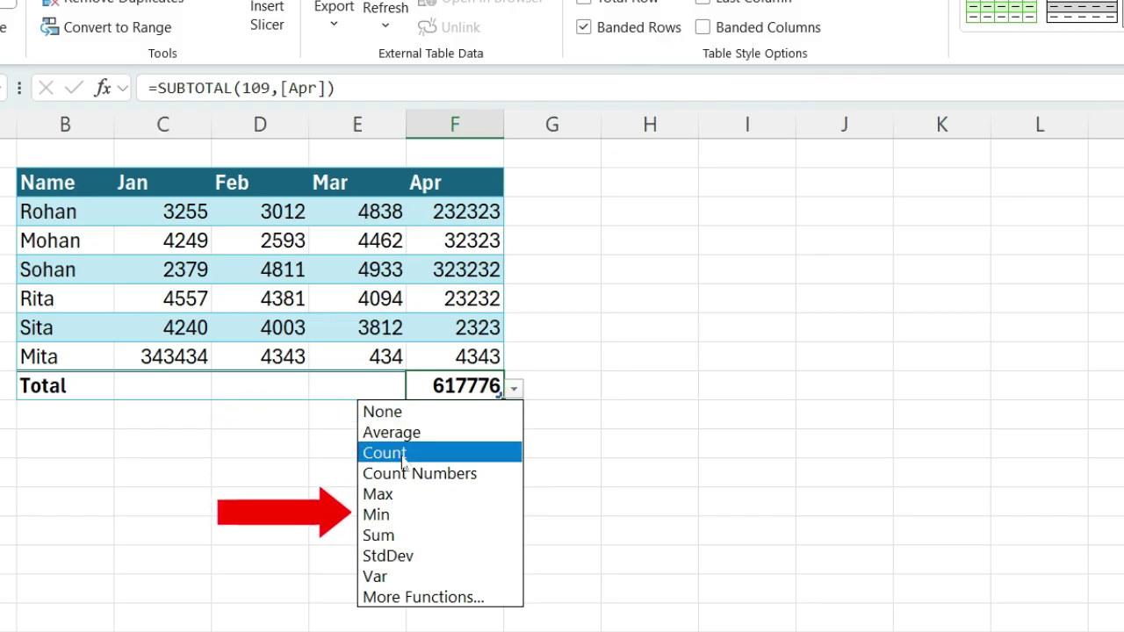
Step: Set the total row to calculate the Average for Mar and the Count for Feb
click(369, 384)
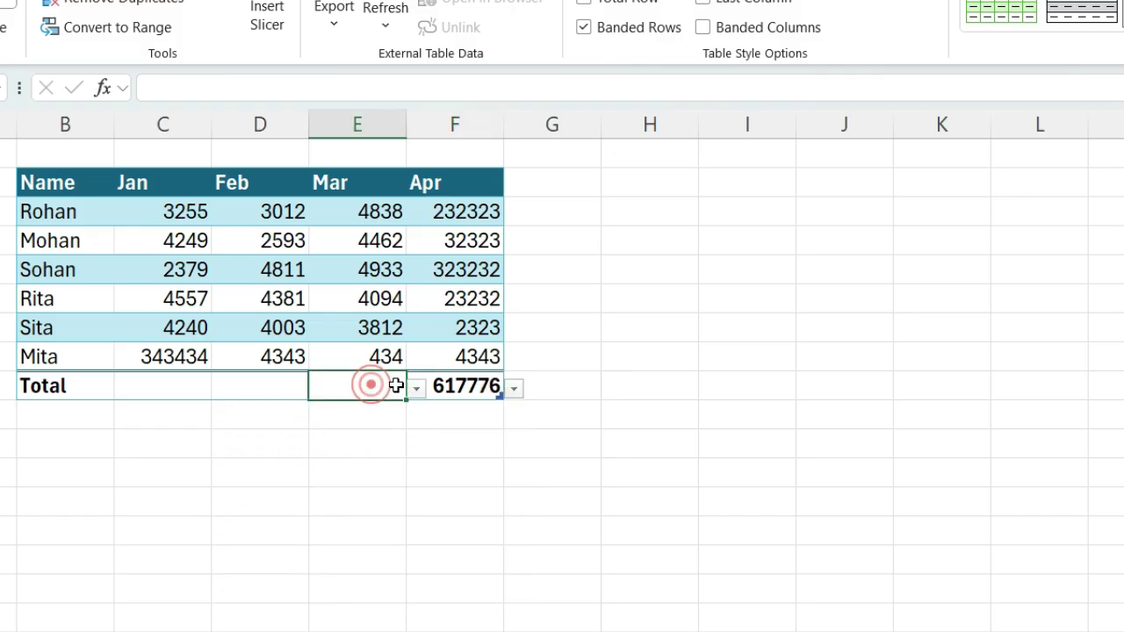
click(416, 388)
click(333, 430)
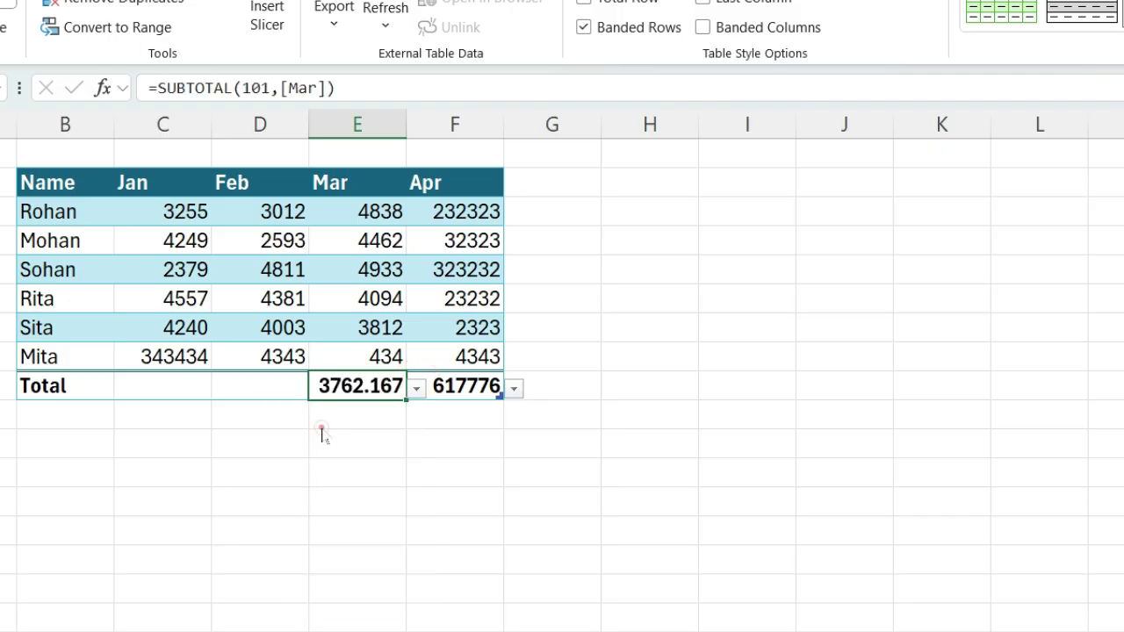
click(264, 381)
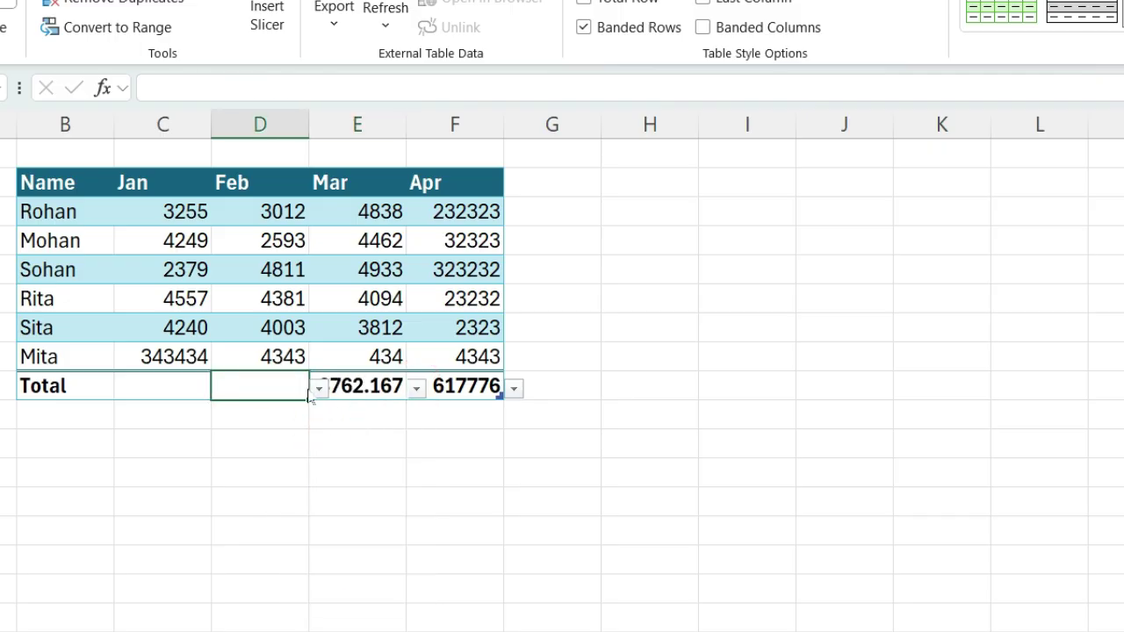
click(319, 388)
click(314, 450)
Step: Fill the Apr column's sum formula across the Mar, Feb and Jan cells of the total row
drag(500, 392, 154, 397)
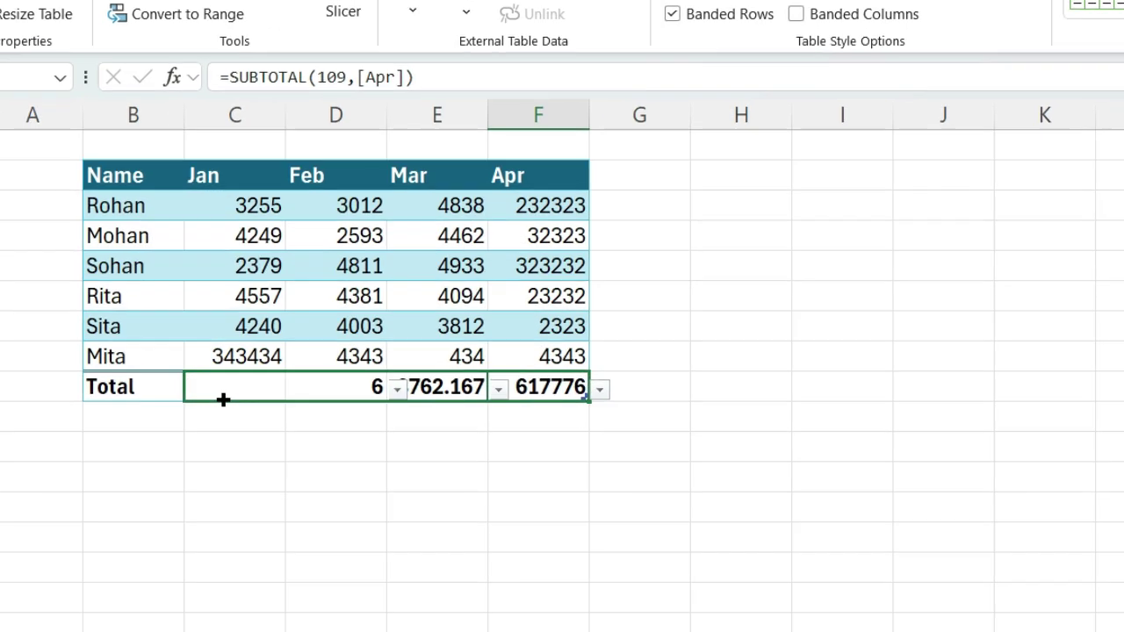
drag(223, 400, 224, 400)
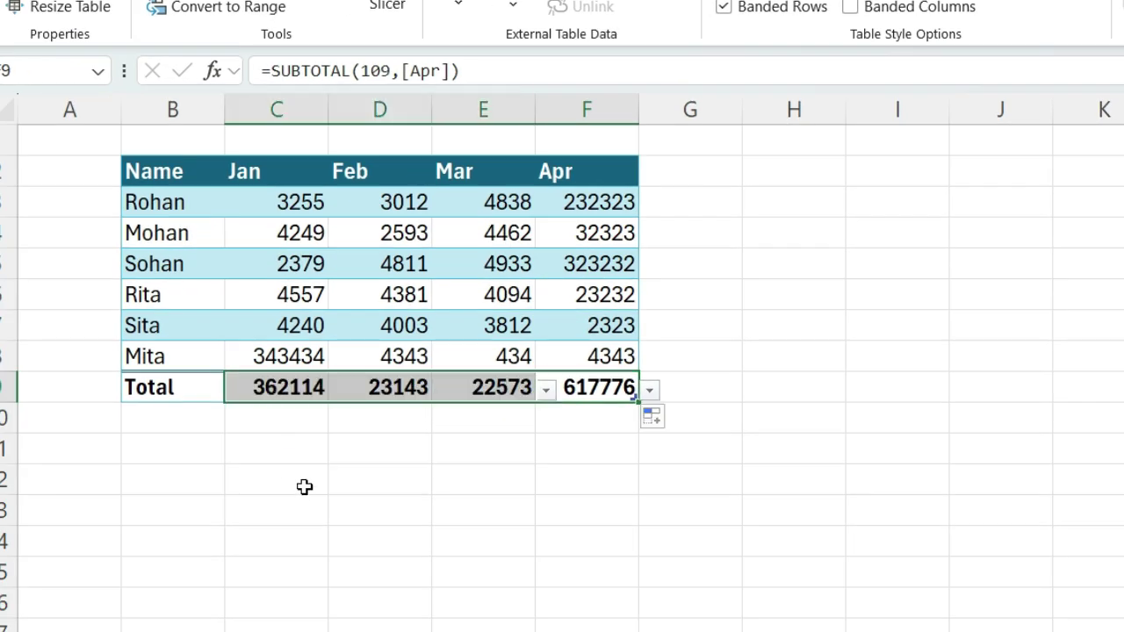
click(304, 486)
click(439, 475)
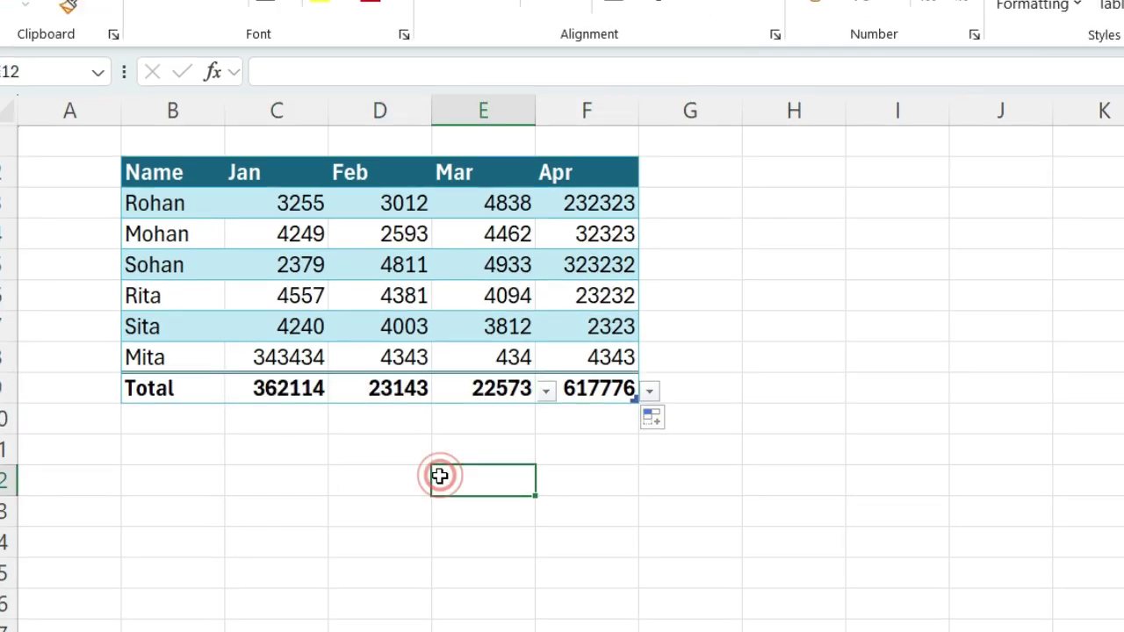
Step: Remove the total row from the table, and switch its header row off and back on
click(439, 323)
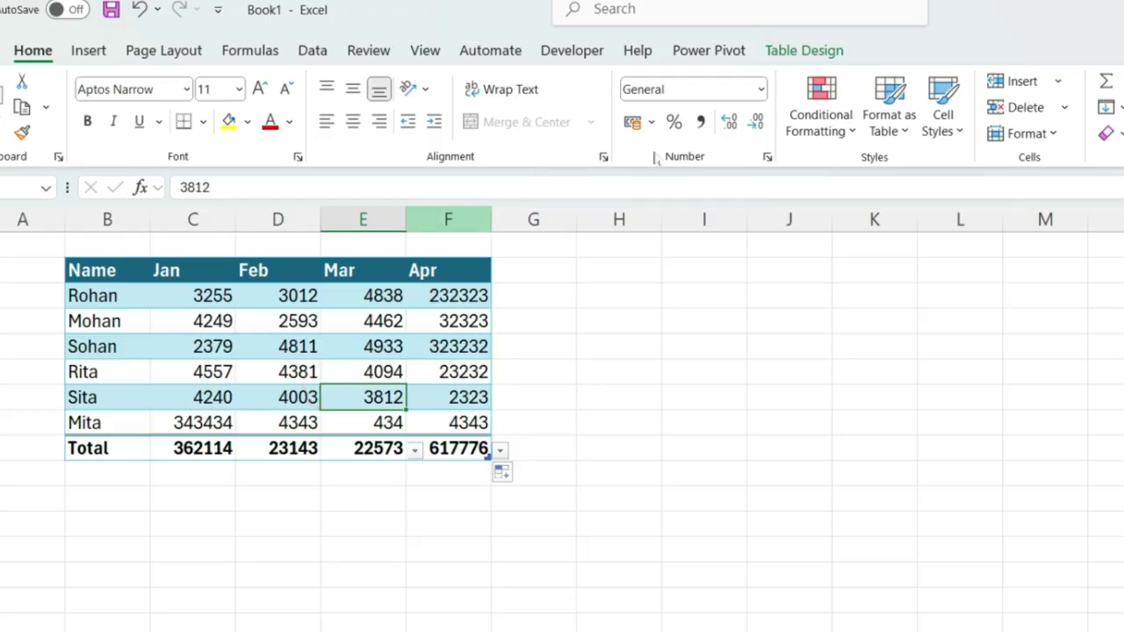
click(780, 50)
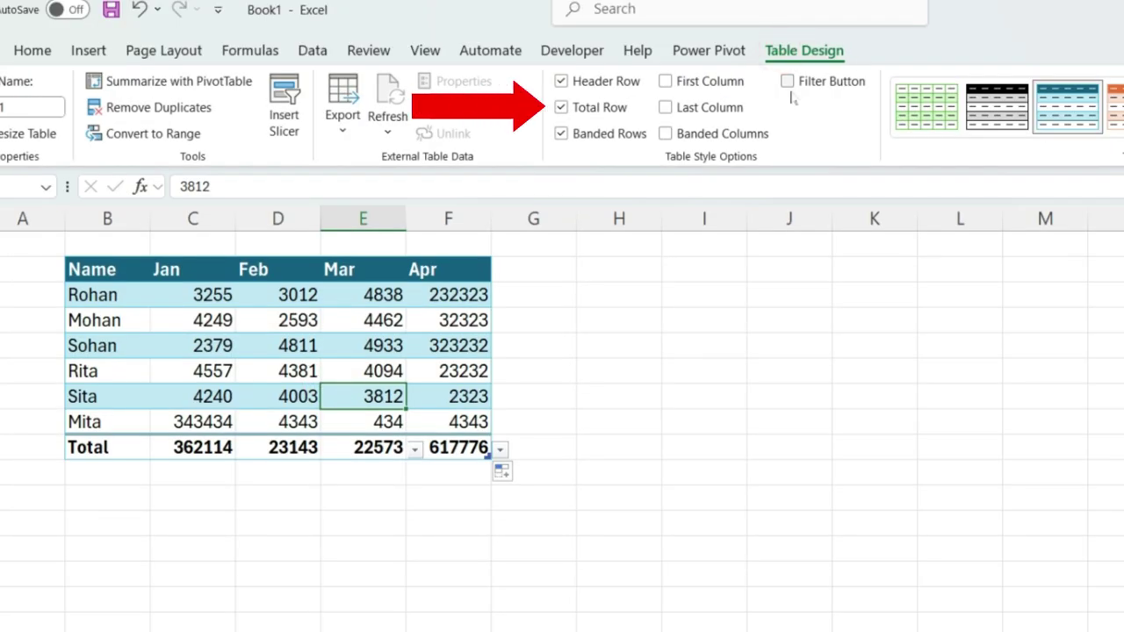
click(559, 108)
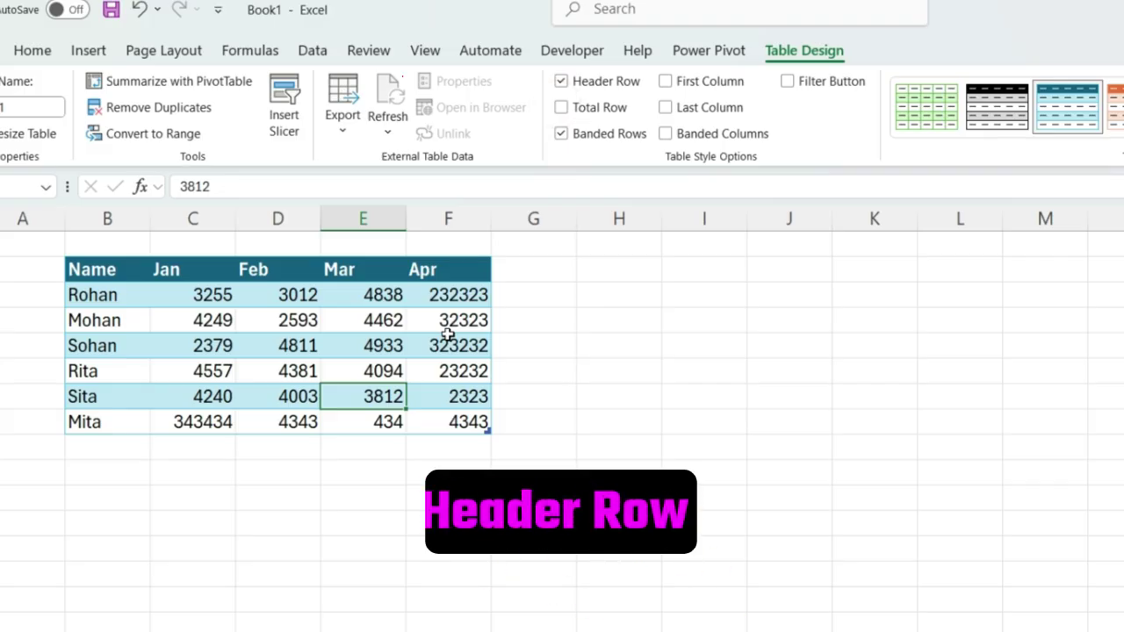
click(560, 82)
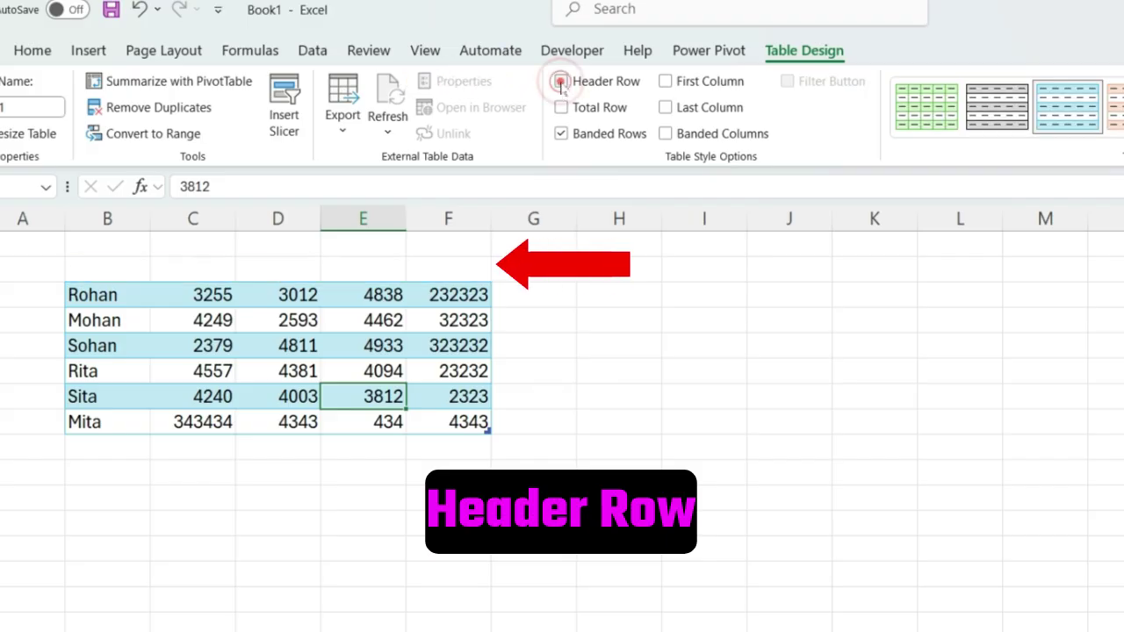
click(561, 82)
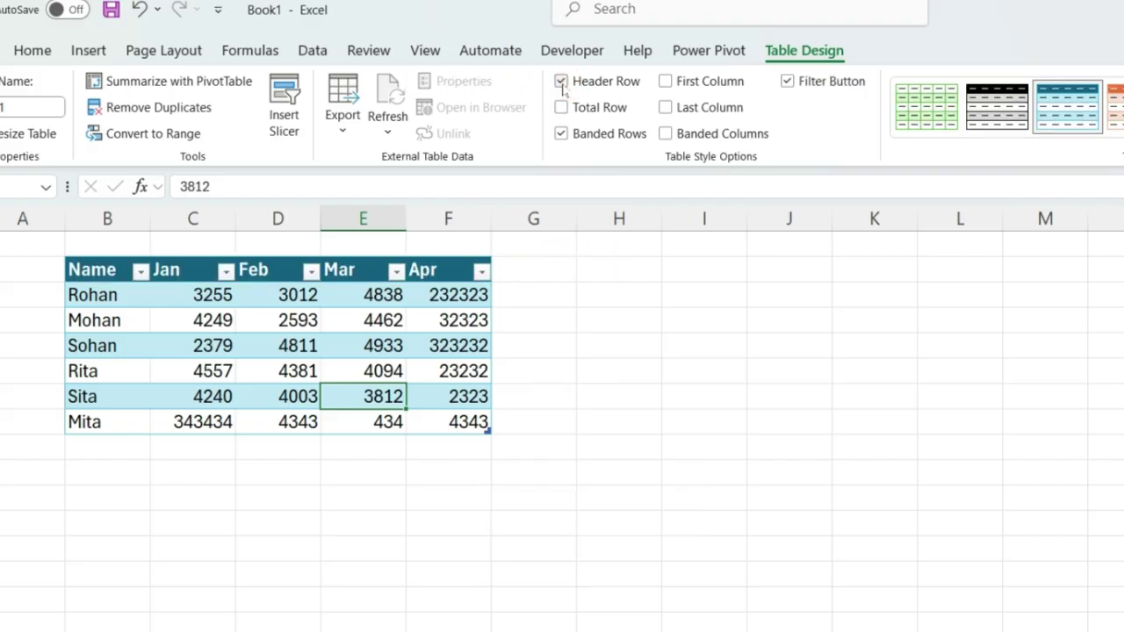
Step: Try the First Column and Last Column emphasis on the table one after the other, switching each off again
click(664, 82)
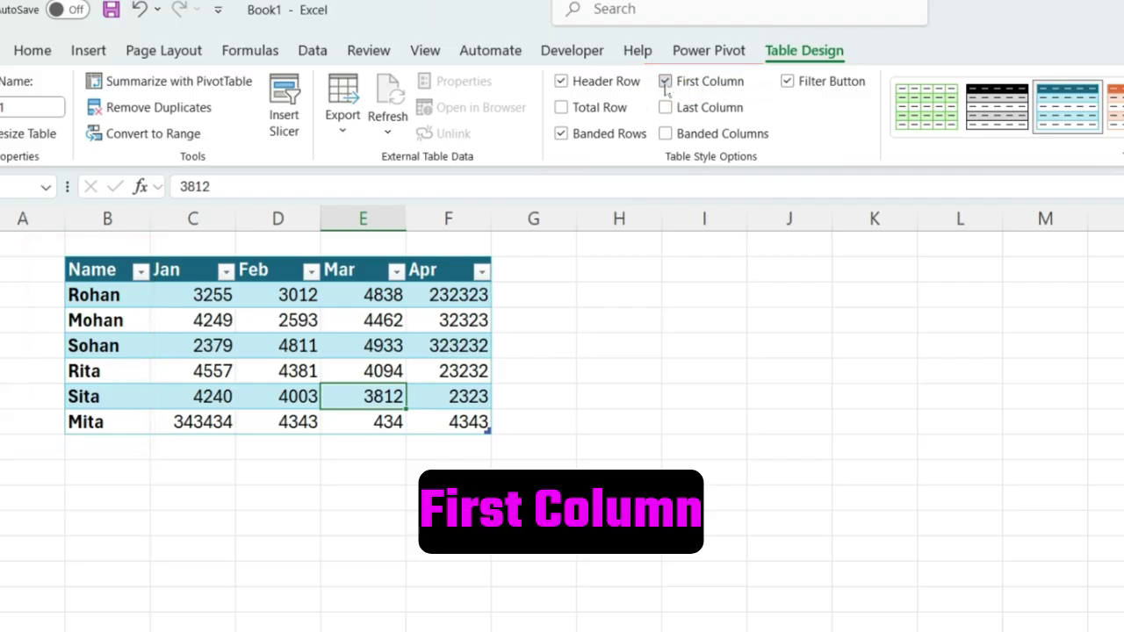
click(665, 81)
click(669, 108)
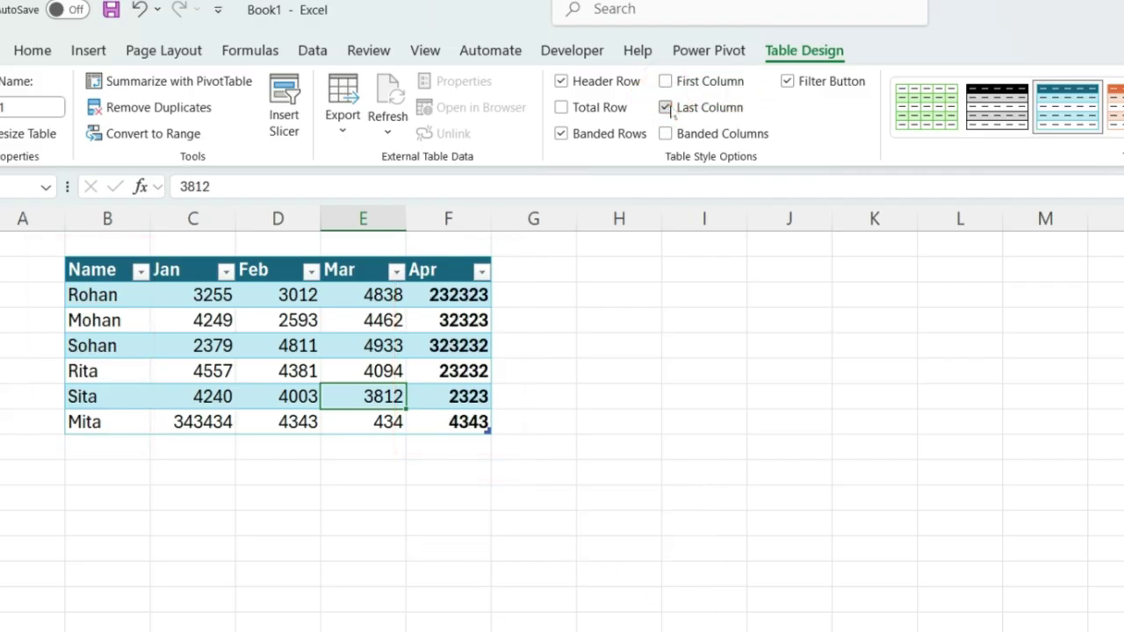
click(668, 107)
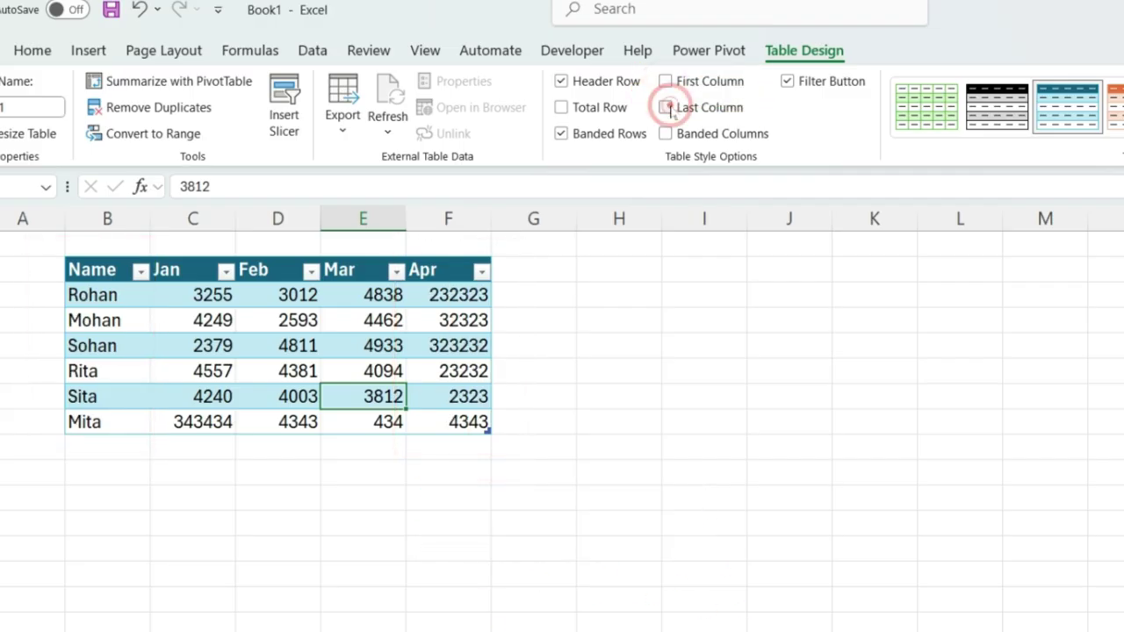
Step: Try the table without banded rows and with banded columns instead, and restore banded rows only
click(562, 136)
click(562, 136)
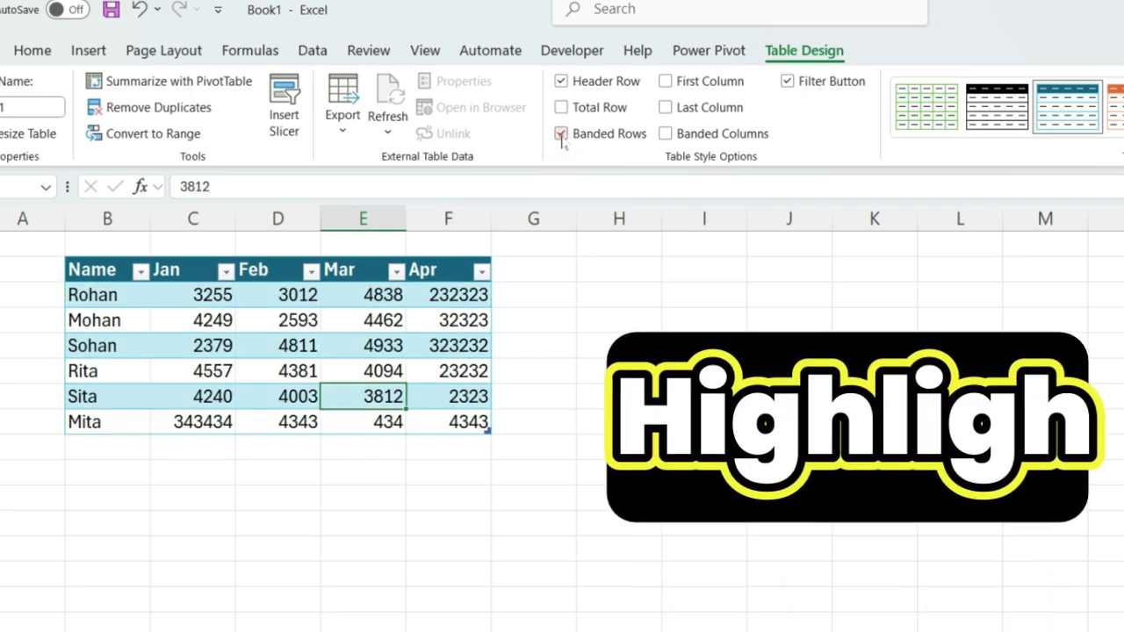
click(561, 134)
click(665, 133)
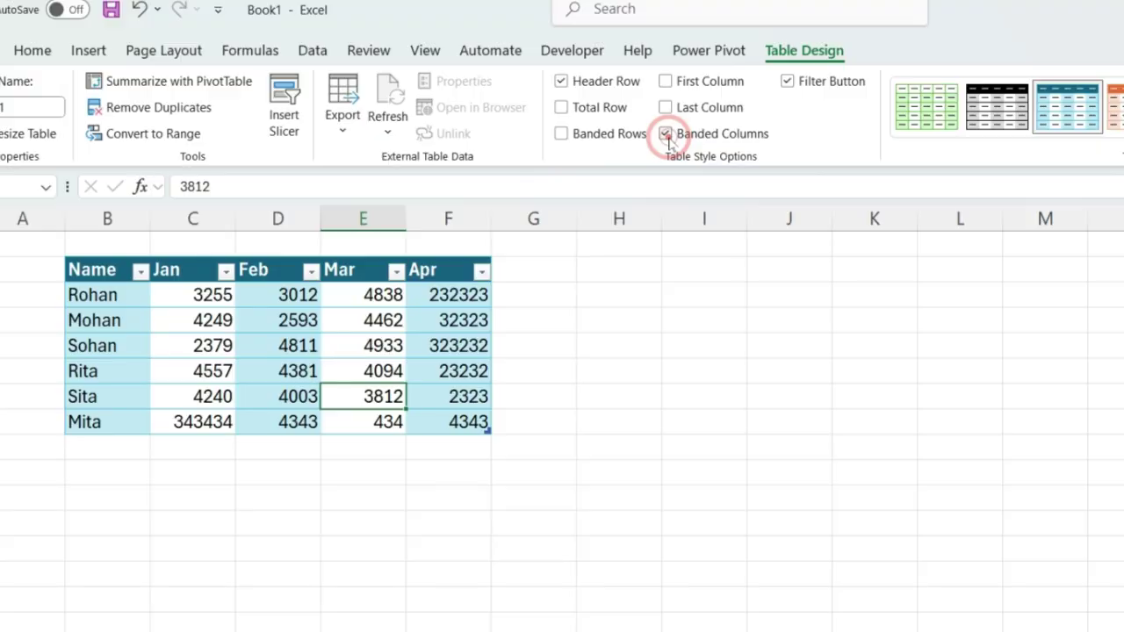
click(667, 134)
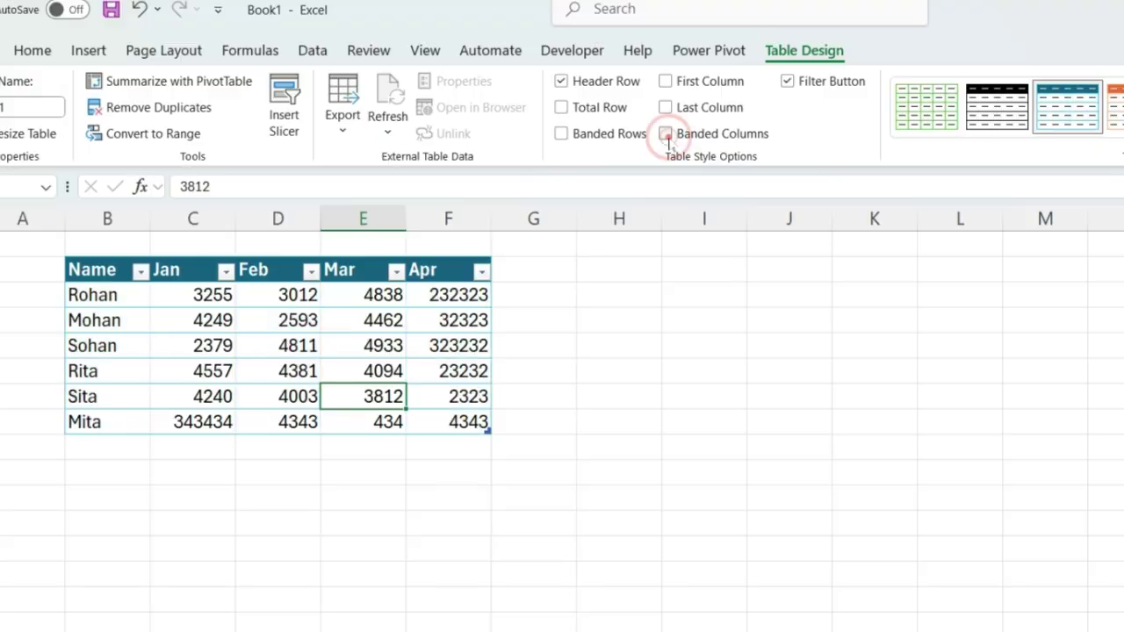
click(561, 135)
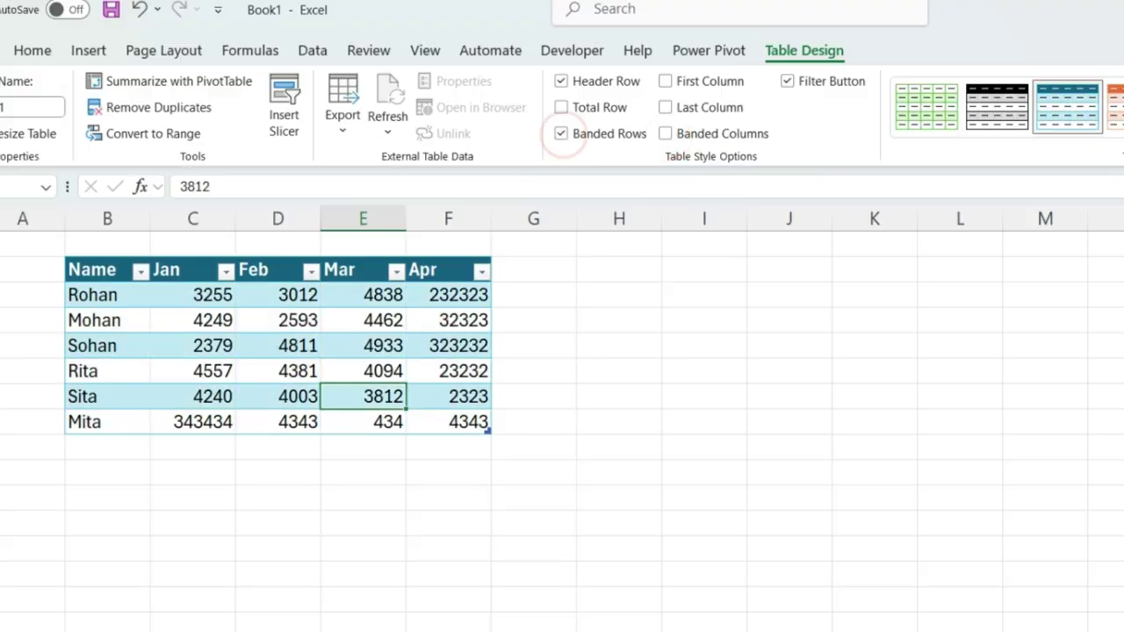